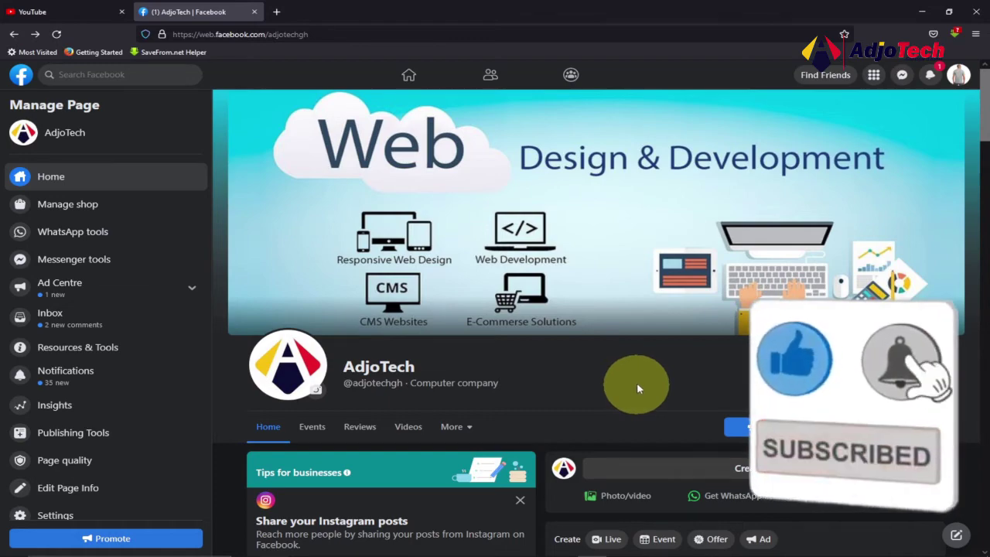
- Look through the AdjoTech Page's posts and insights, and examine its like and follower figures in the About section
scroll(643, 379, down, 3)
scroll(647, 383, down, 6)
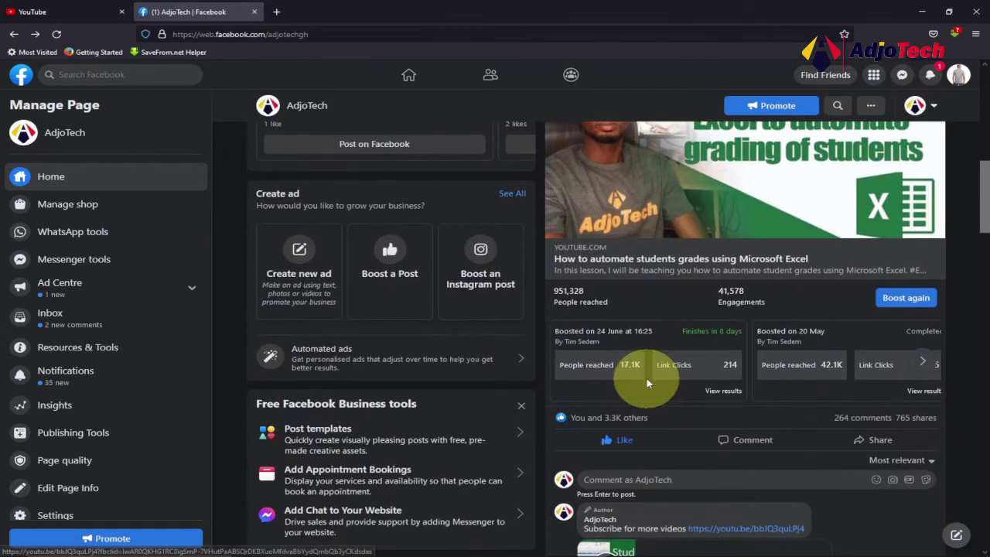
scroll(648, 383, down, 6)
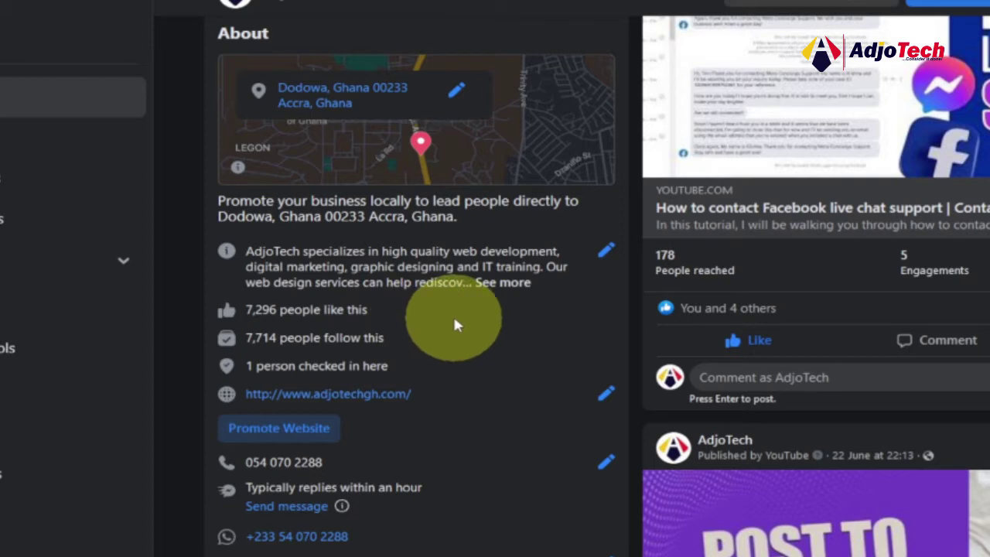
scroll(968, 398, up, 6)
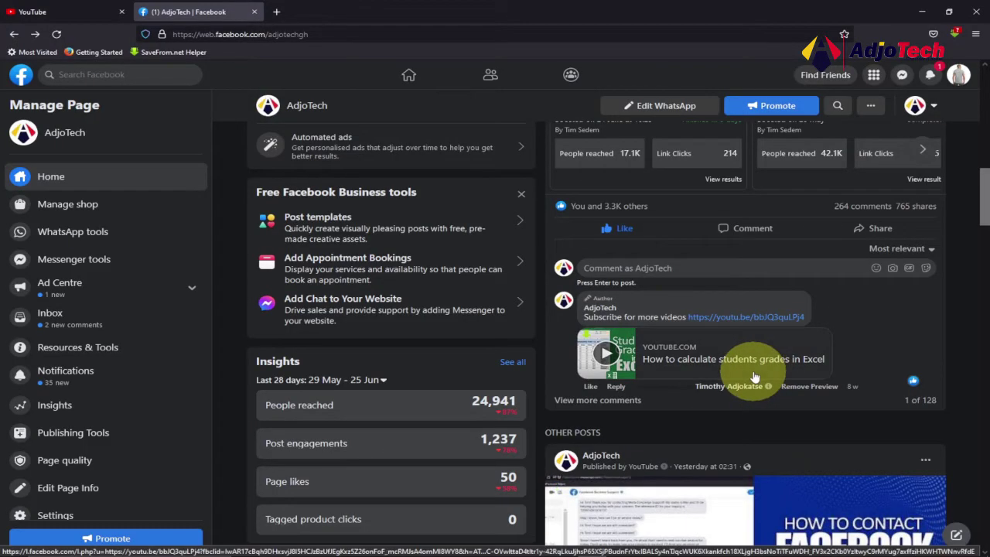
scroll(757, 377, up, 3)
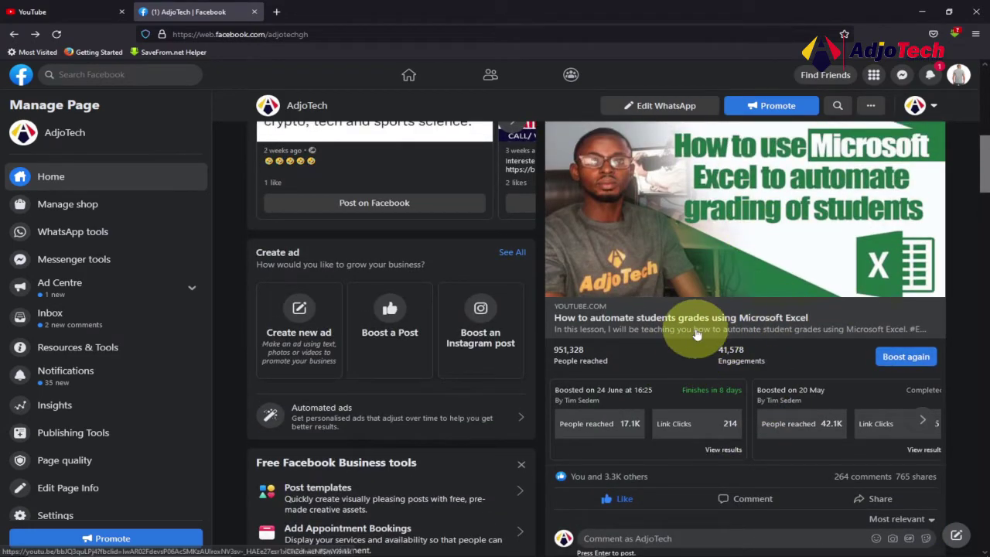
scroll(735, 325, up, 5)
scroll(752, 329, up, 1)
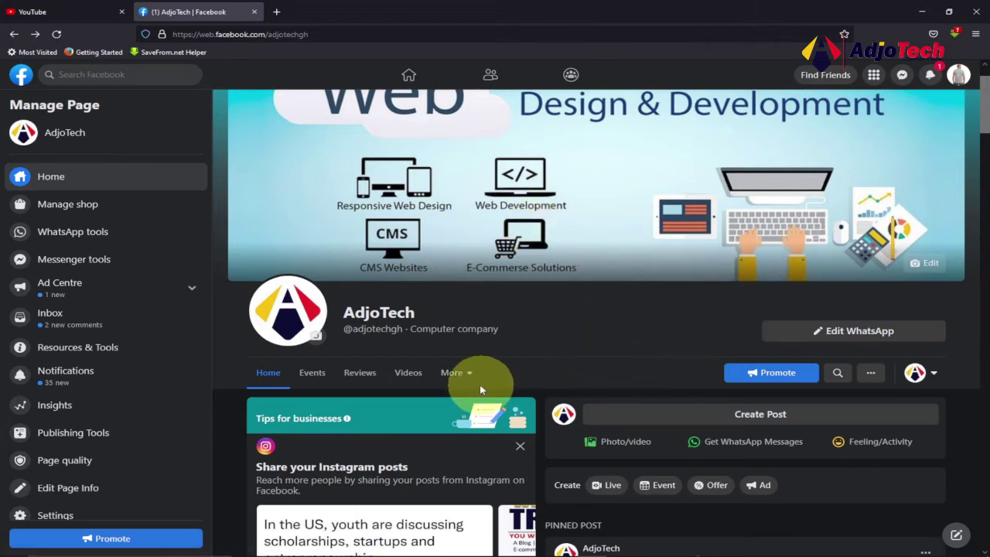
- Start a new ad promoting the Page and set its goal to Get more Page likes
click(774, 376)
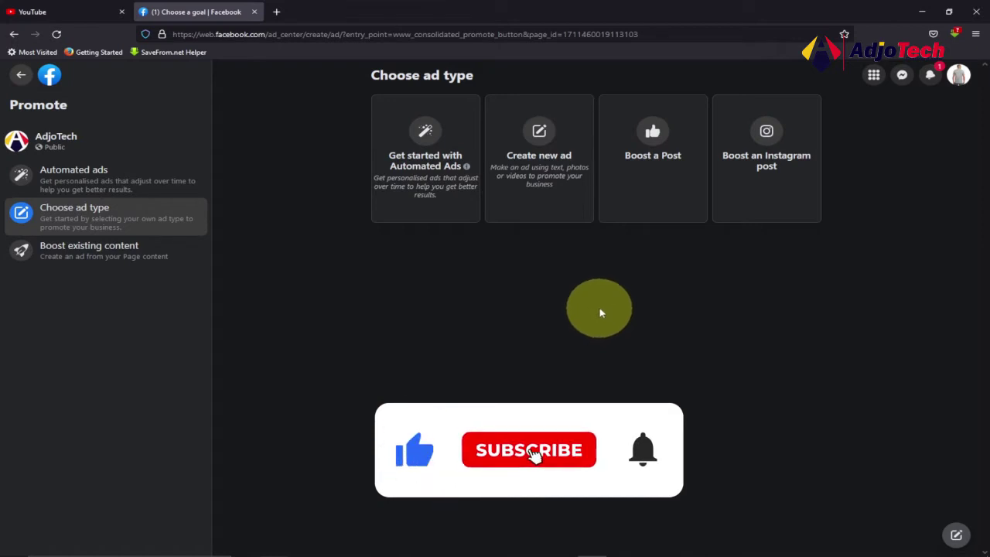
click(551, 171)
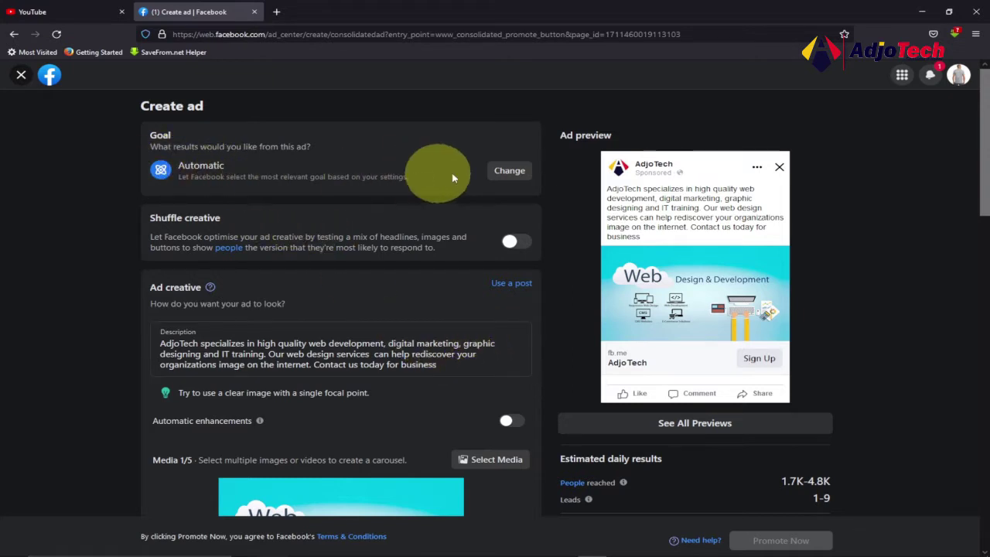
click(510, 171)
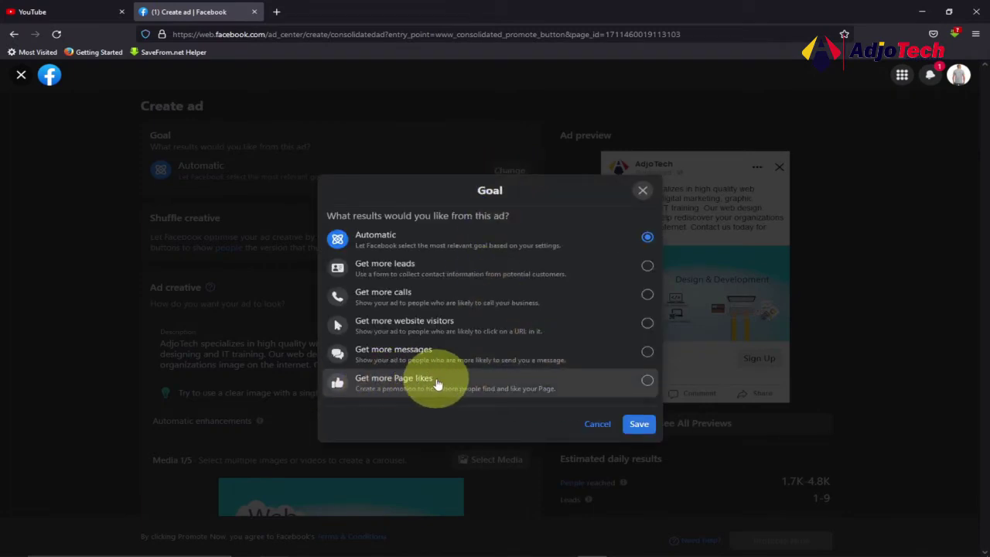
click(648, 381)
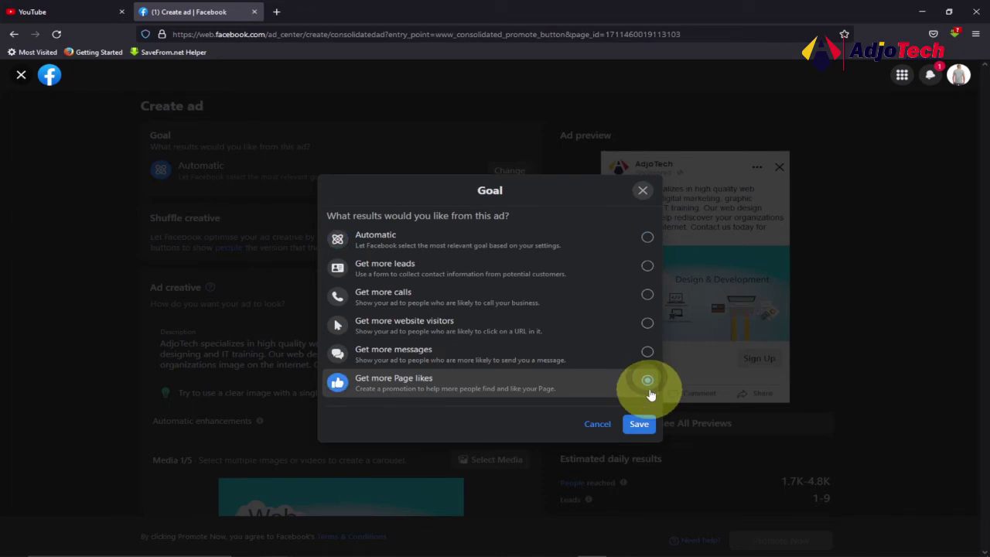
click(640, 424)
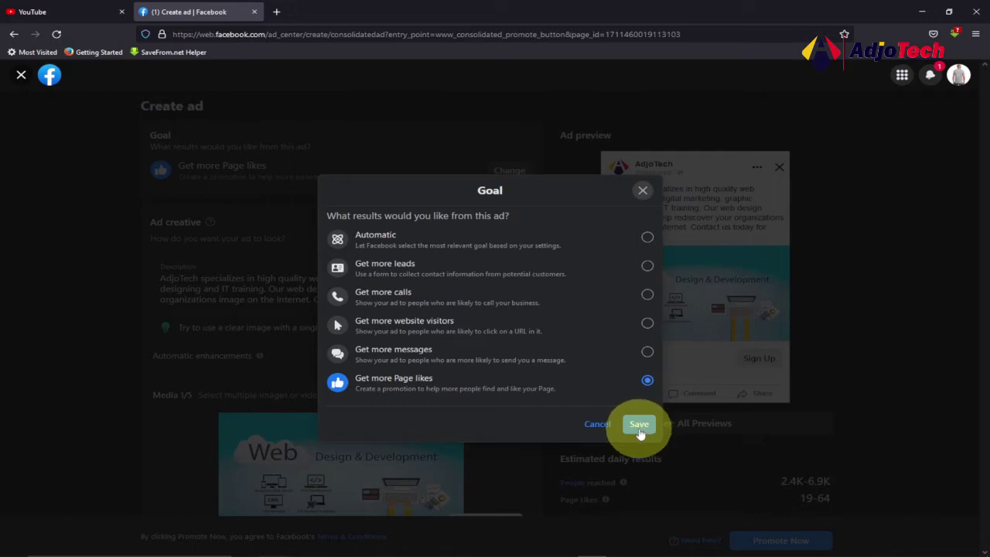
click(639, 425)
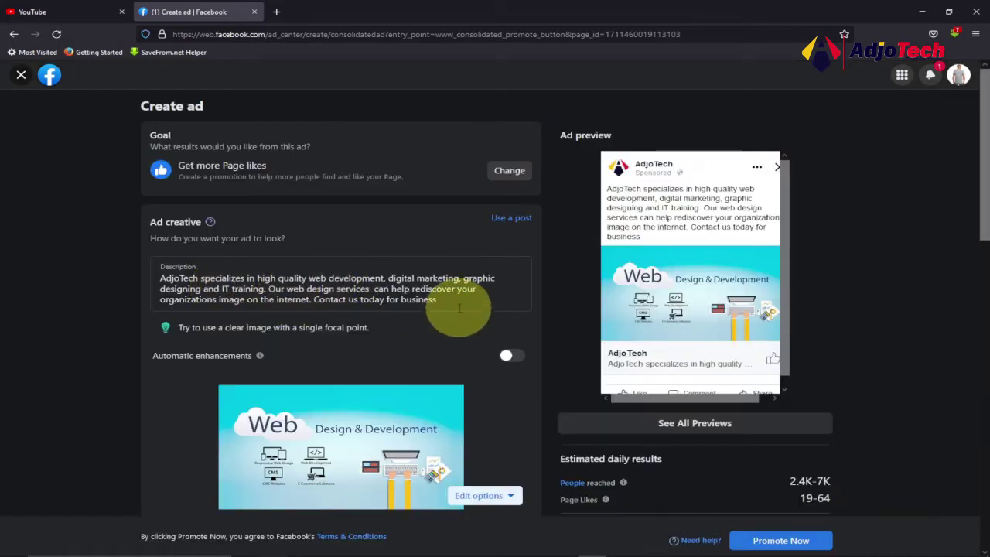
- Replace the ad description with "Like and follow our page for all your IT related services"
drag(460, 307, 152, 282)
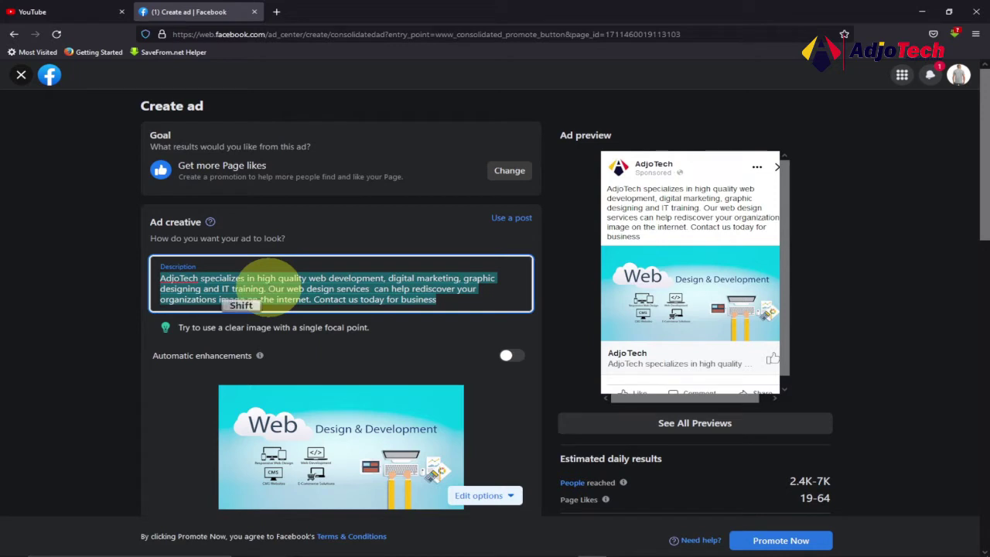
text(Like and follow our page)
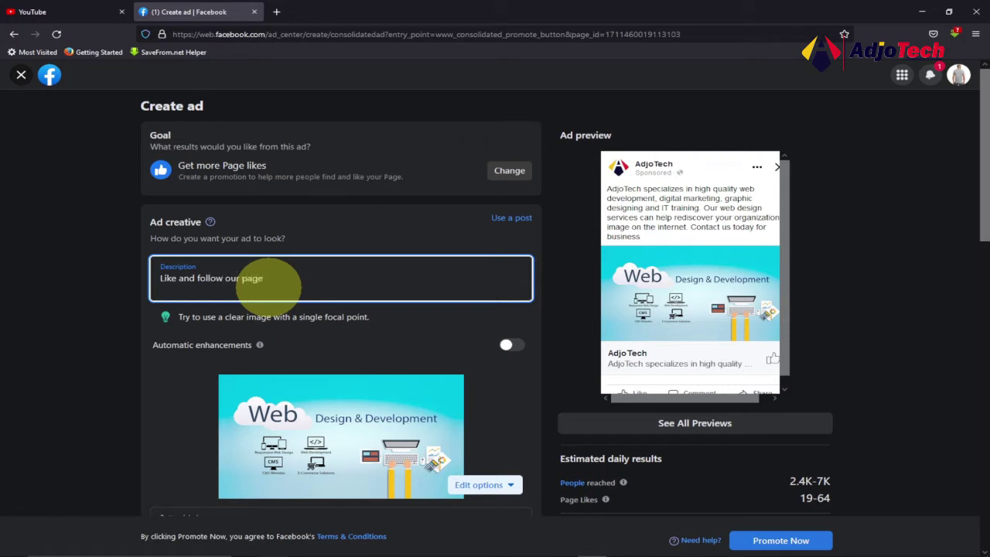
text(ll your)
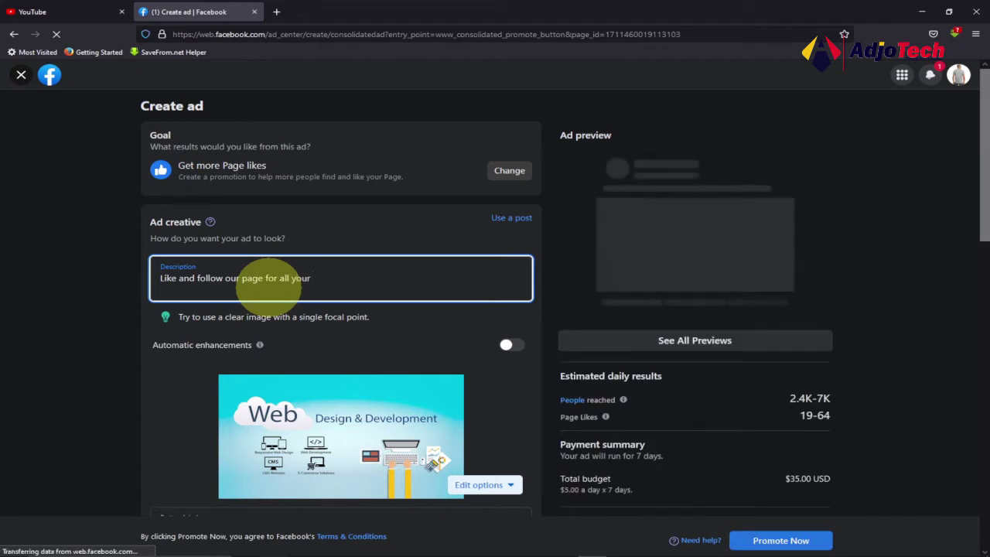
key(shift)
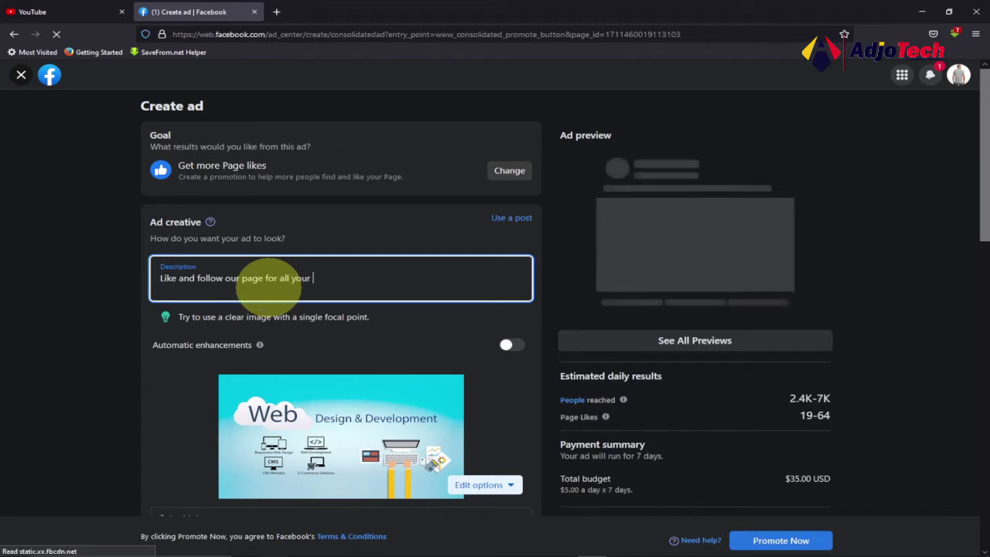
text(IT related services)
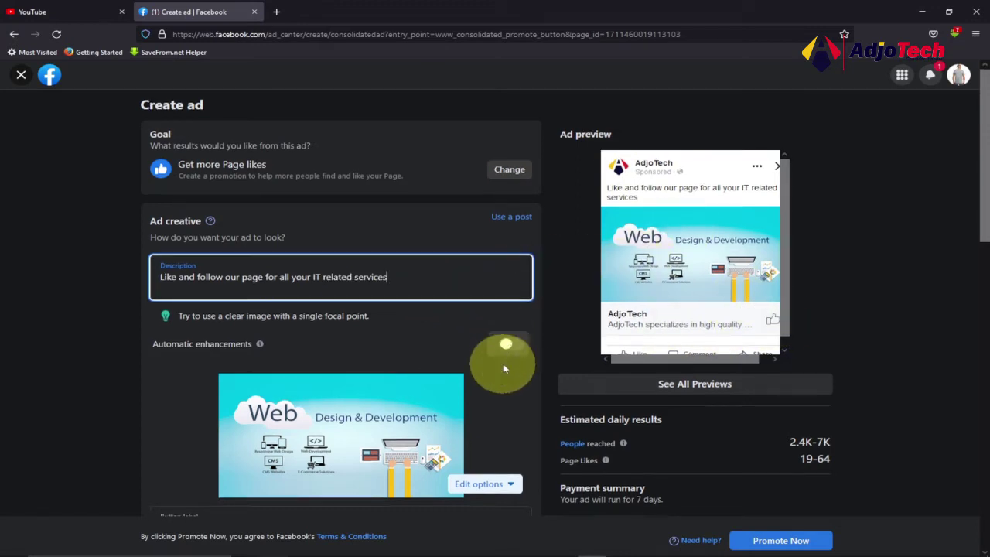
- Edit the details of the audience chosen through targeting and set its maximum age to 50
scroll(503, 364, down, 2)
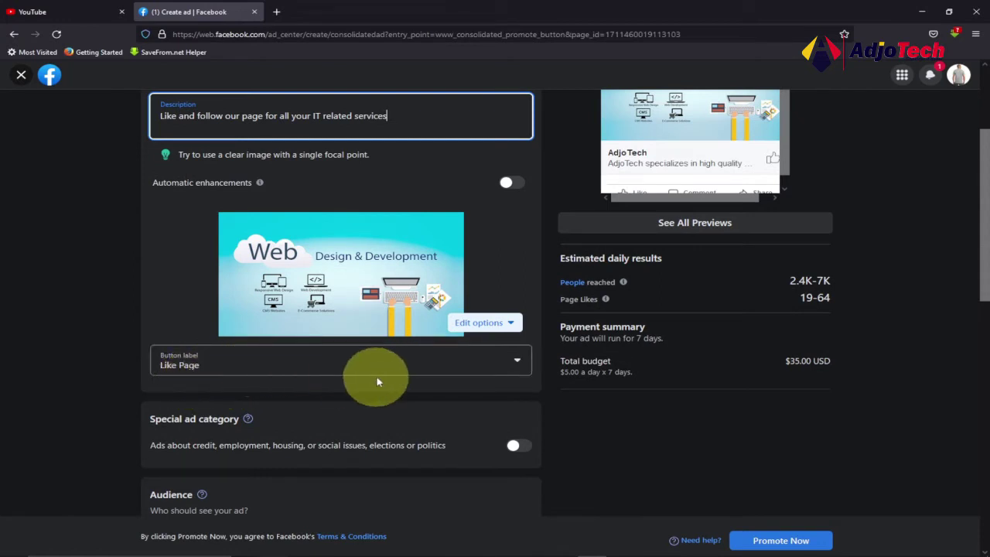
scroll(383, 380, down, 2)
scroll(386, 381, down, 1)
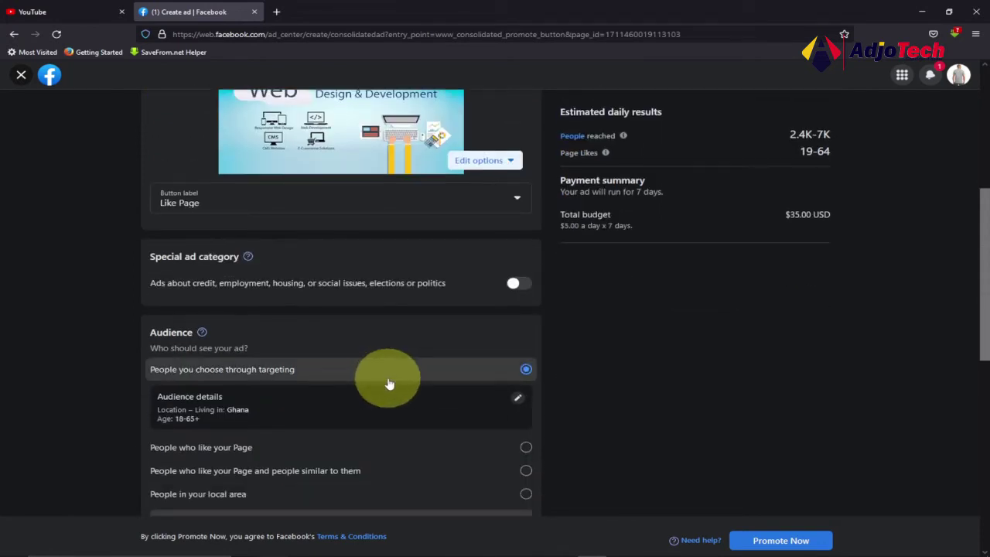
scroll(389, 383, down, 1)
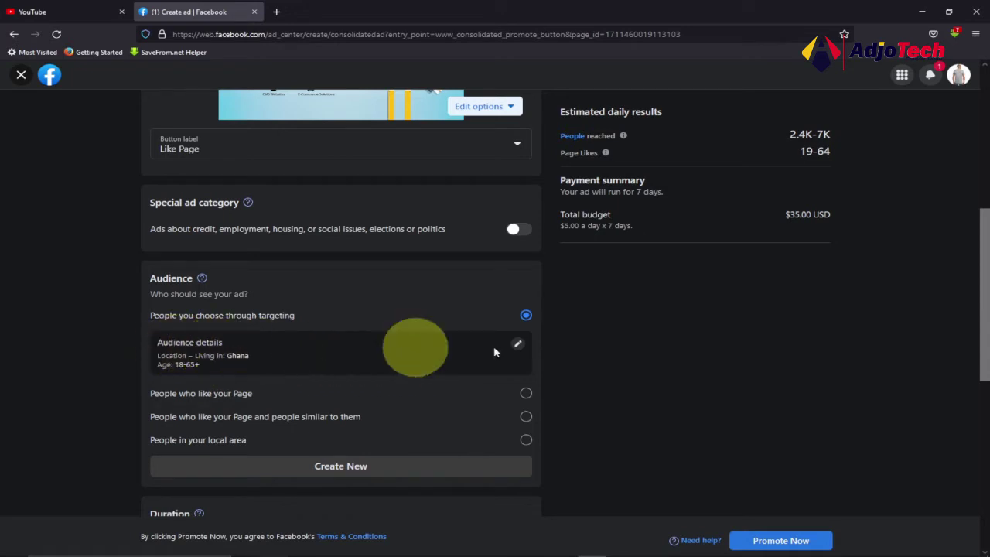
click(518, 344)
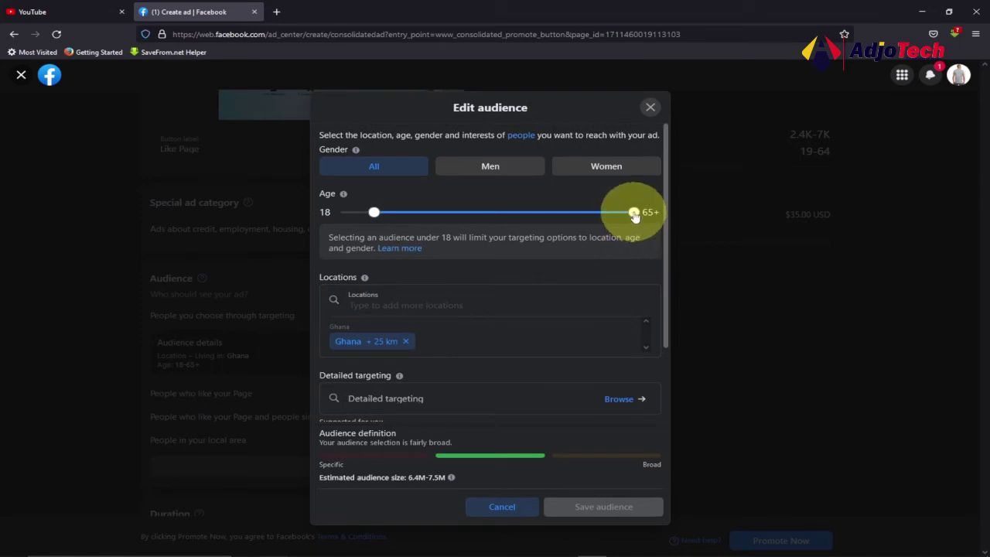
drag(634, 212, 550, 212)
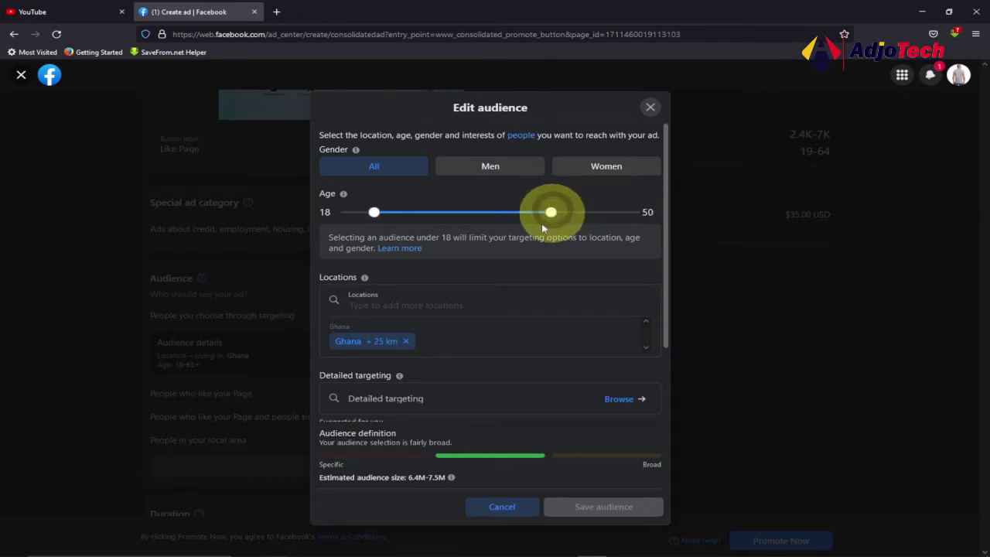
- Add the country Nigeria to the audience locations
click(361, 328)
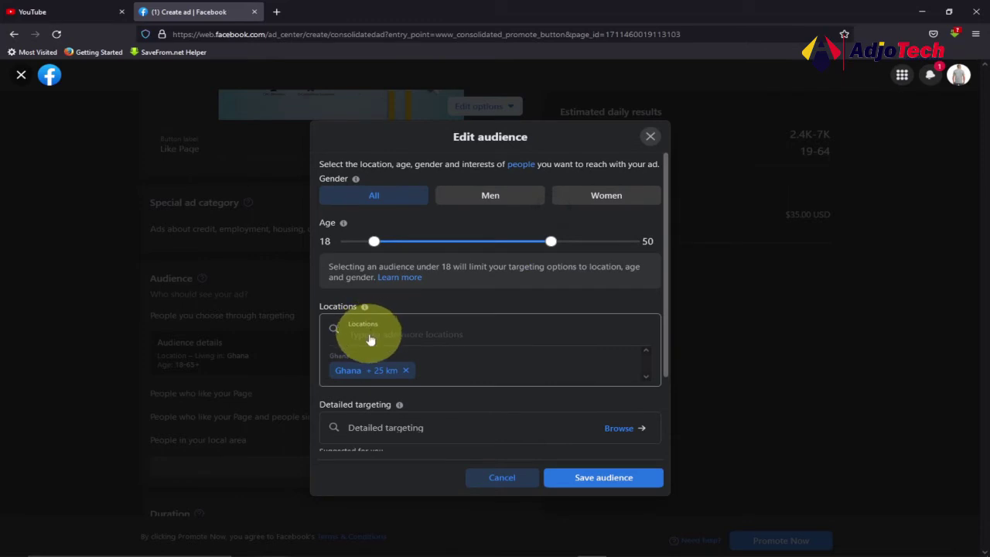
click(358, 304)
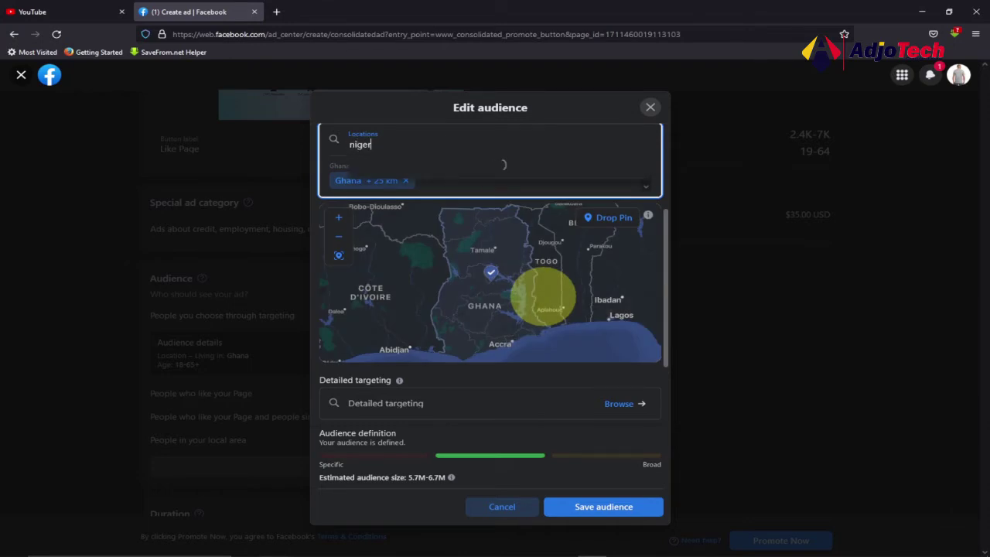
text(ia)
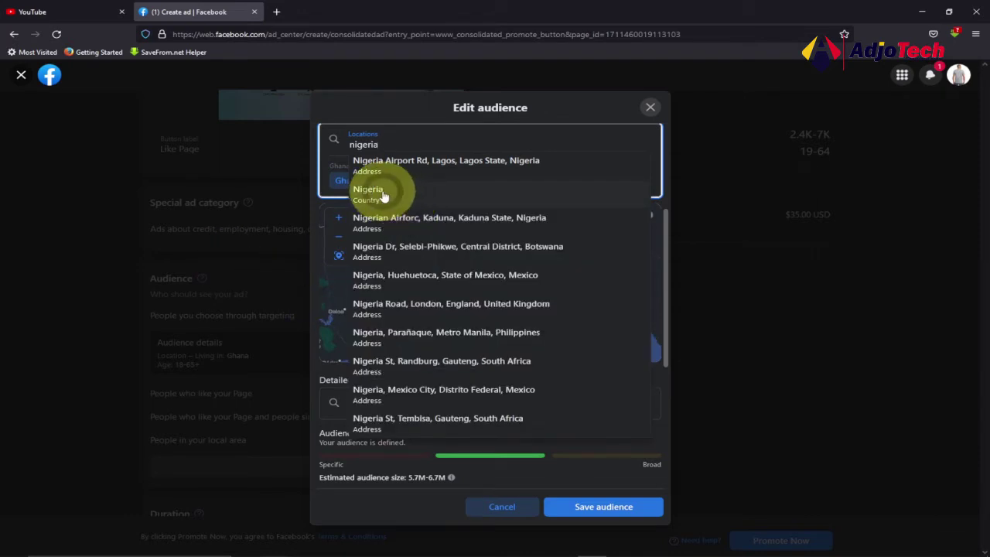
click(384, 190)
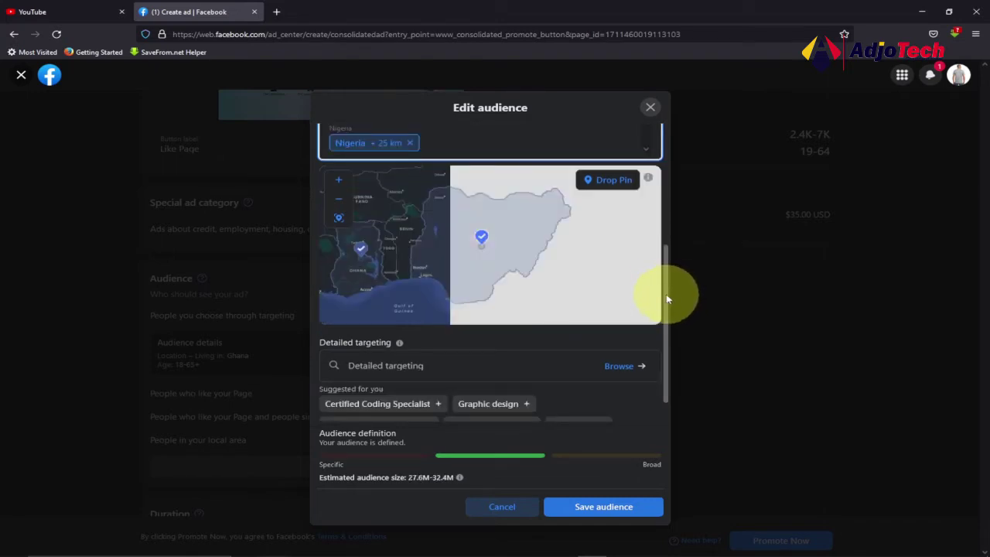
- Add the country Kenya to the audience locations
drag(664, 263, 664, 229)
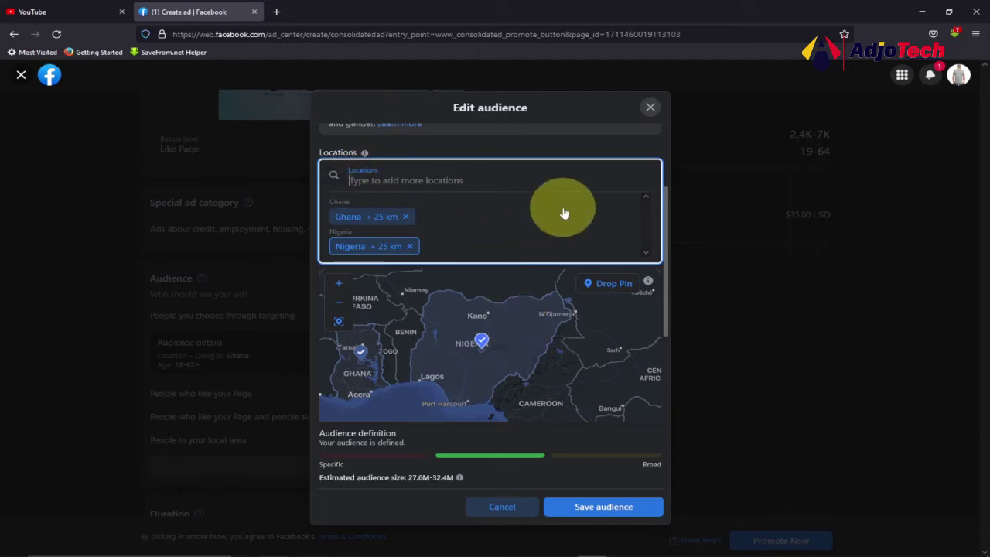
text(kenya)
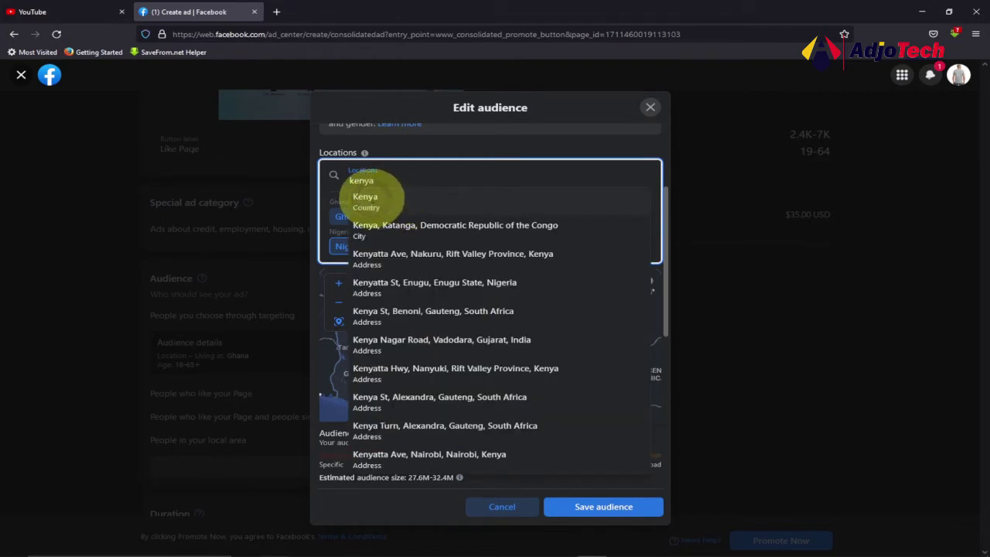
click(367, 200)
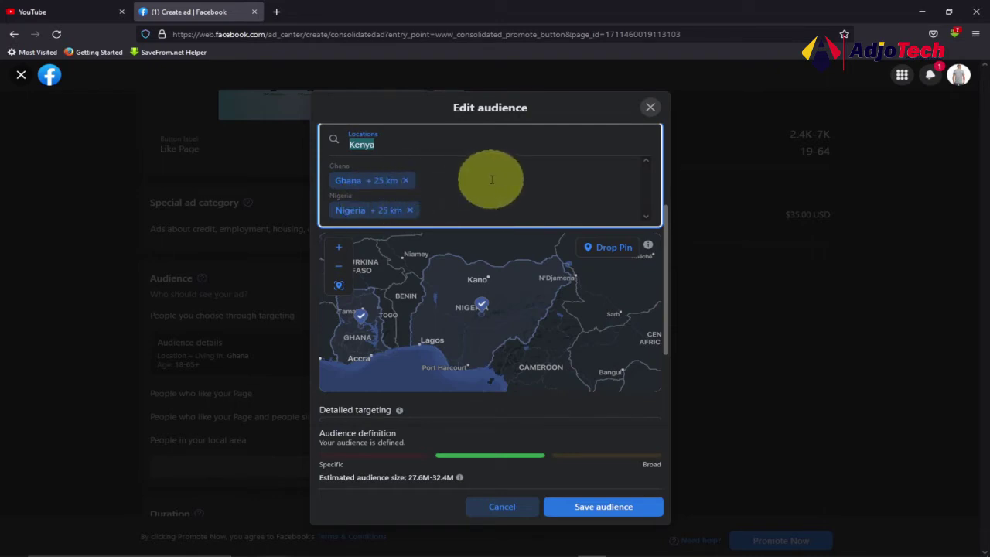
scroll(431, 210, down, 1)
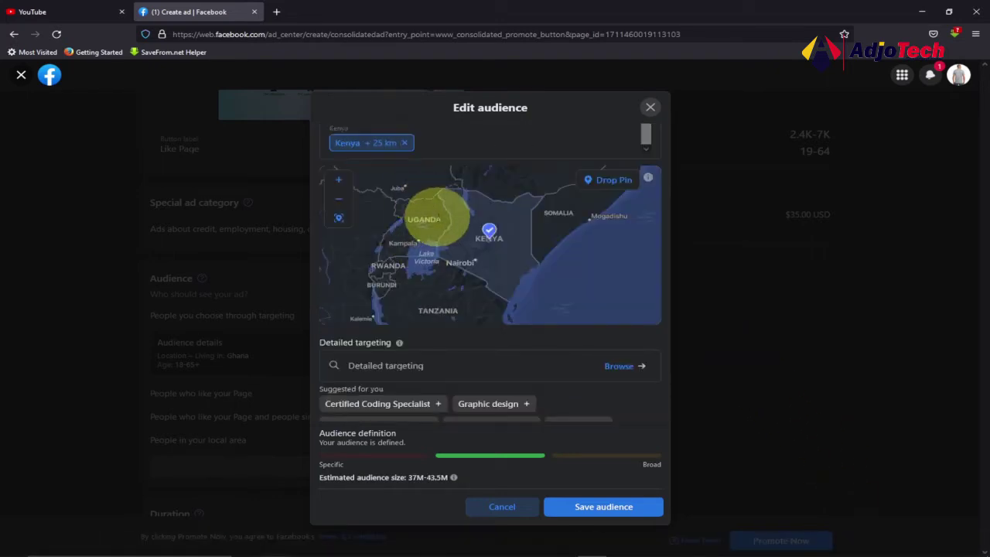
scroll(601, 176, up, 1)
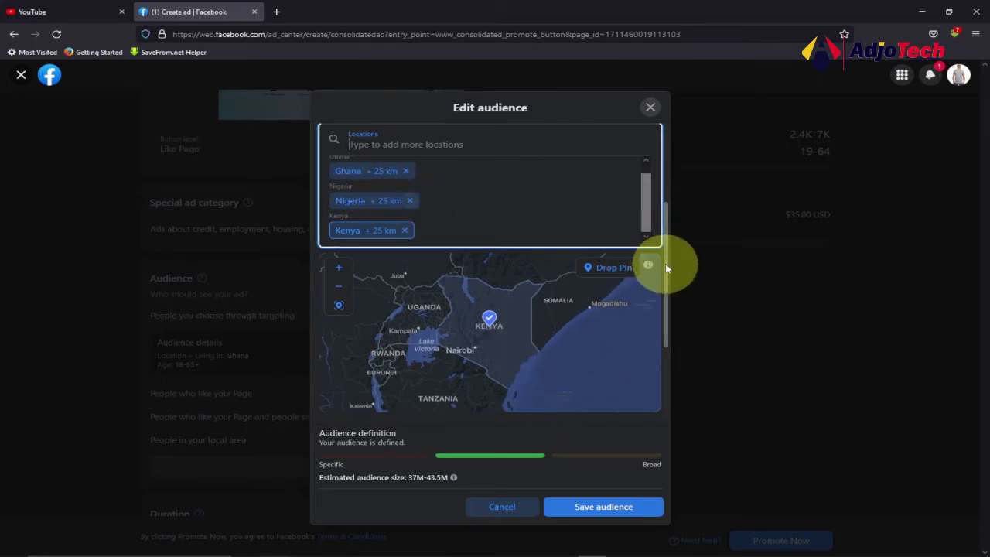
- Add the suggested interest Graphic design to the audience's detailed targeting
scroll(661, 332, down, 2)
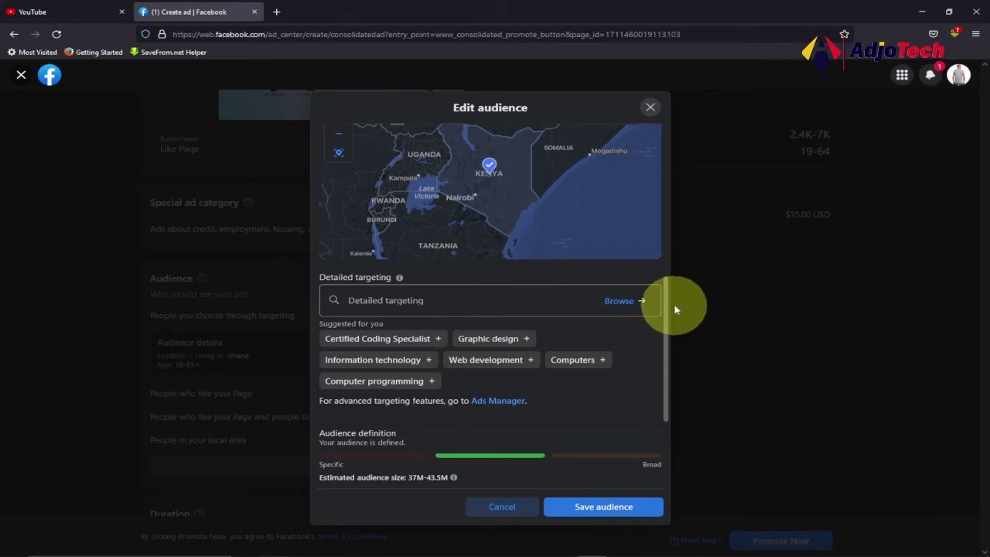
drag(669, 302, 670, 284)
scroll(669, 270, up, 3)
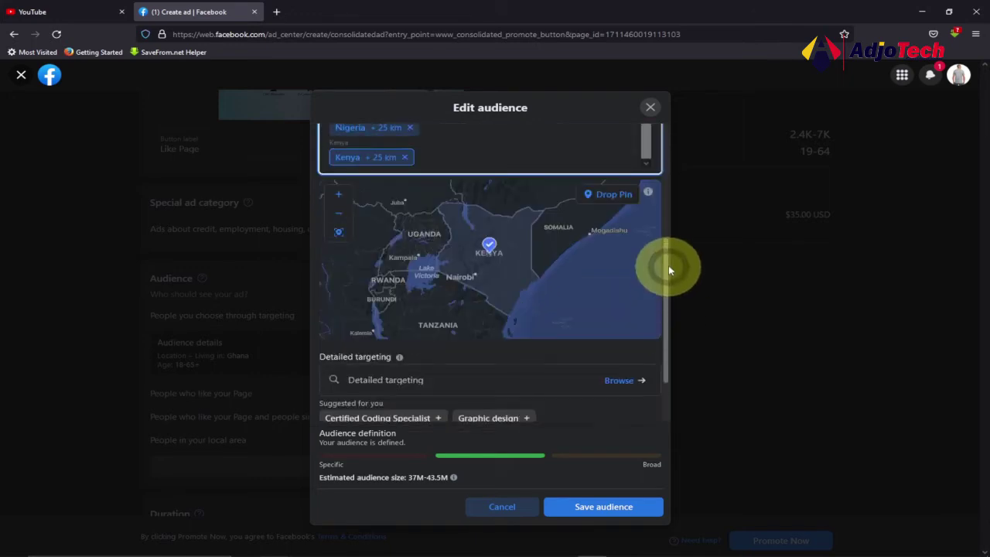
scroll(665, 386, down, 3)
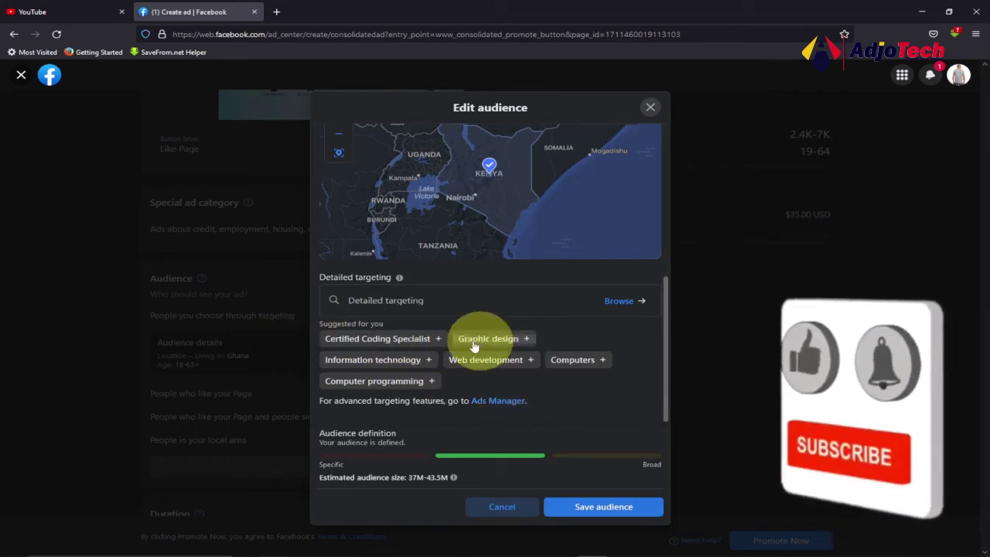
click(528, 341)
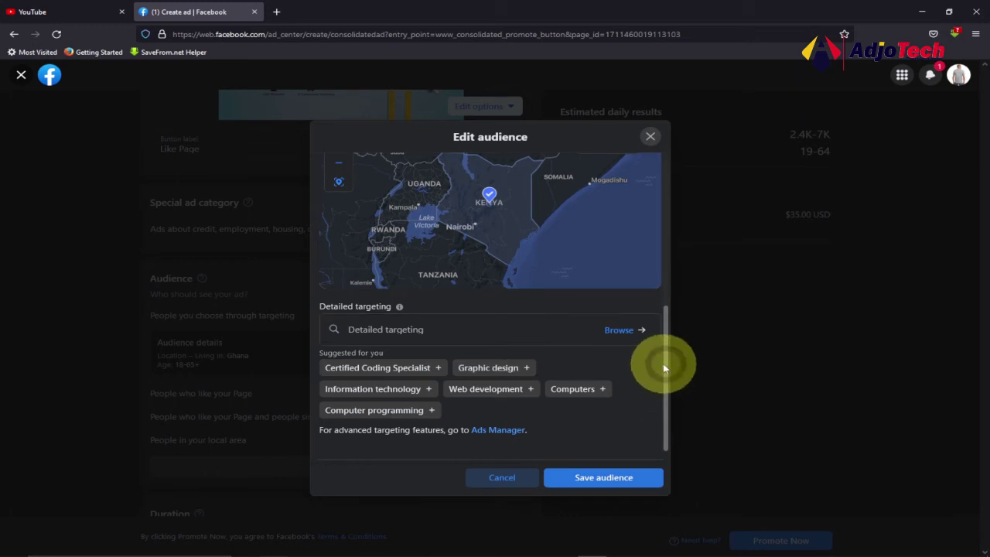
click(527, 369)
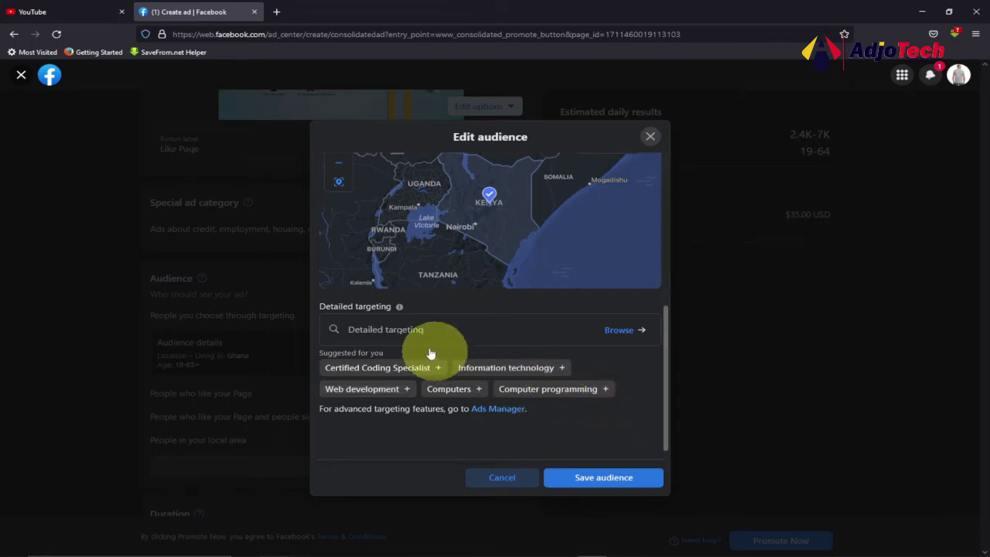
- Add the suggested interest Computer programming and the demographic Computer science to the audience's detailed targeting
scroll(401, 334, up, 1)
click(394, 349)
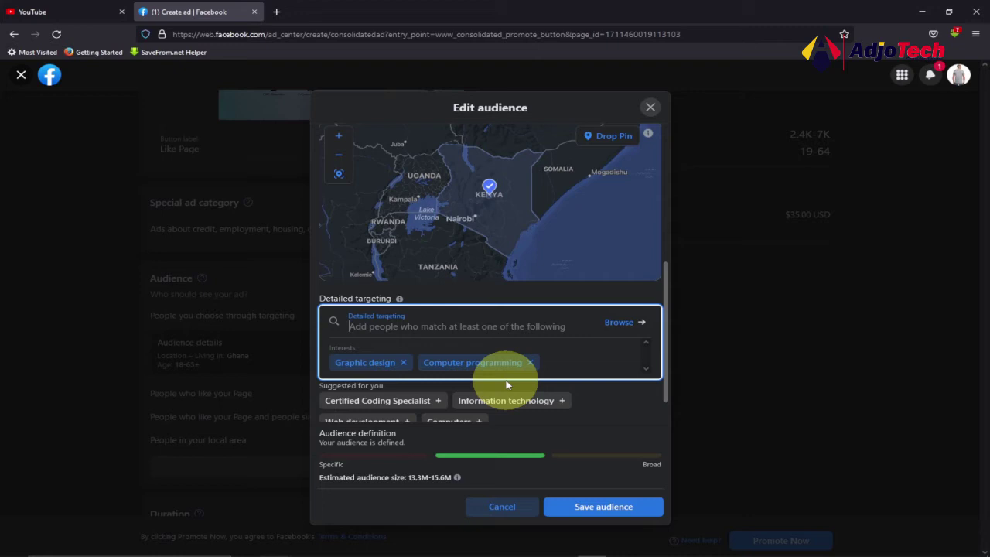
text(com)
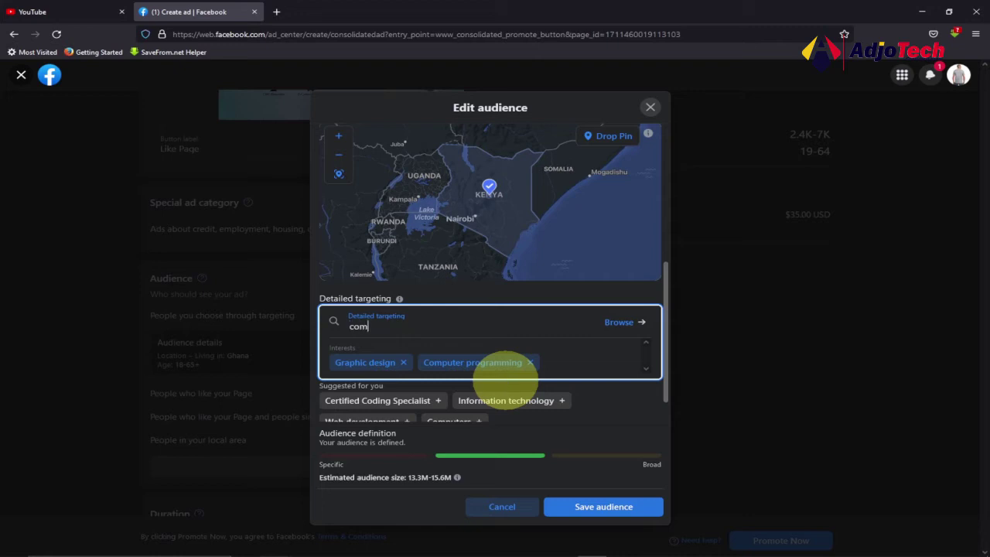
text(puter )
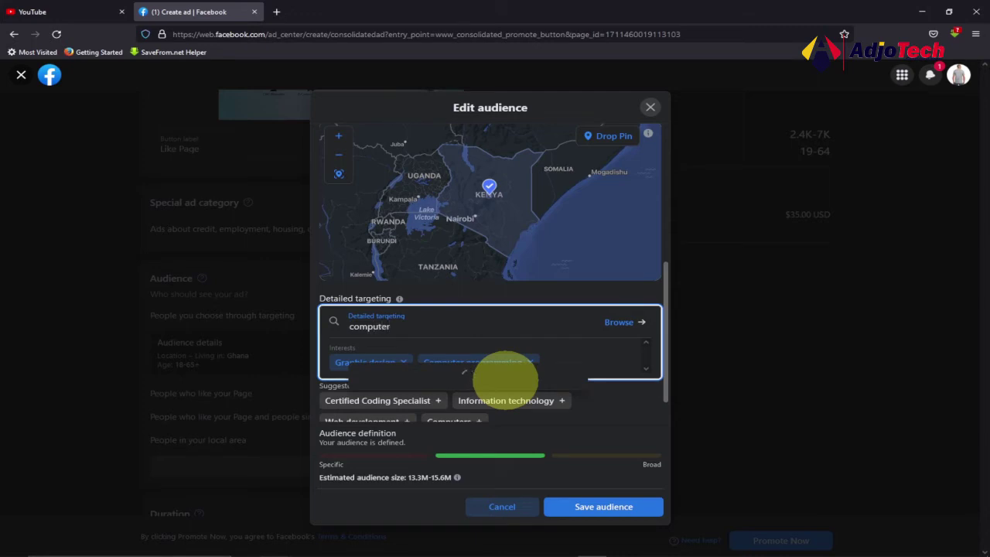
text(bus)
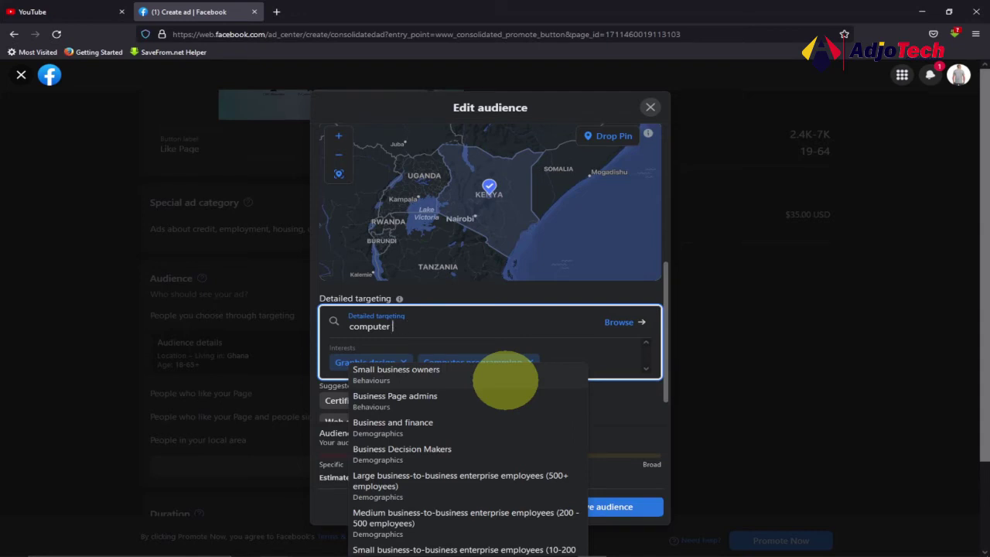
text(scien)
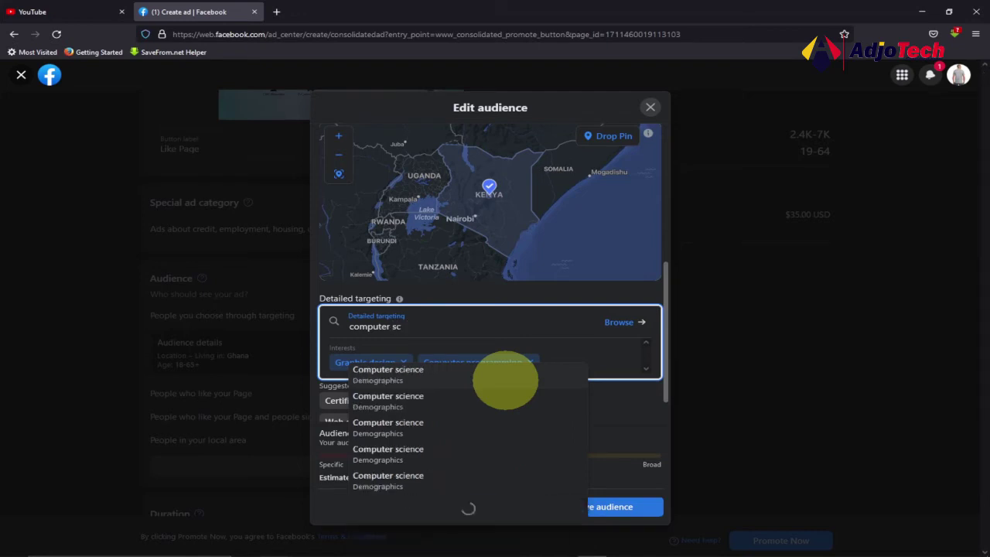
click(406, 379)
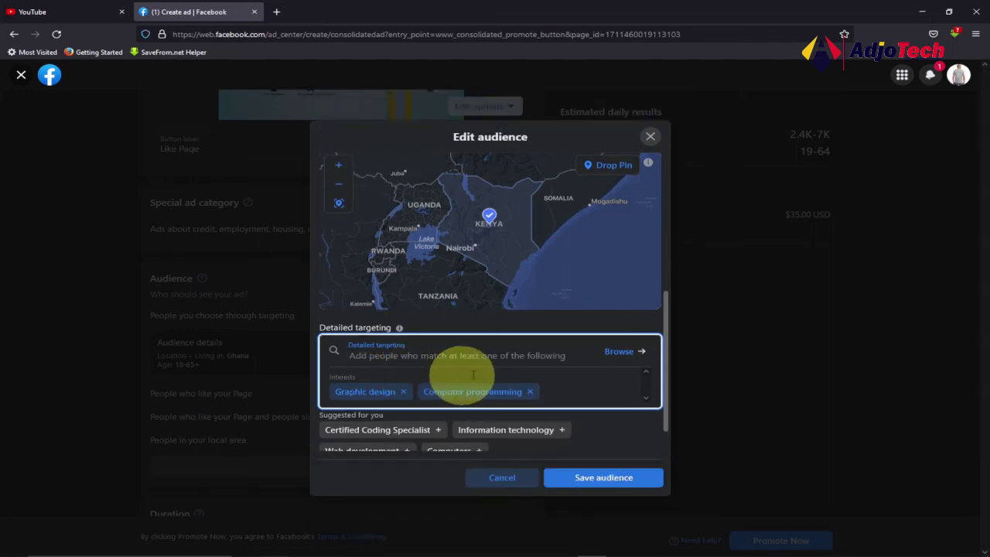
- Add the suggested interests Web development, Computers and Information technology to the audience's detailed targeting
scroll(565, 378, down, 1)
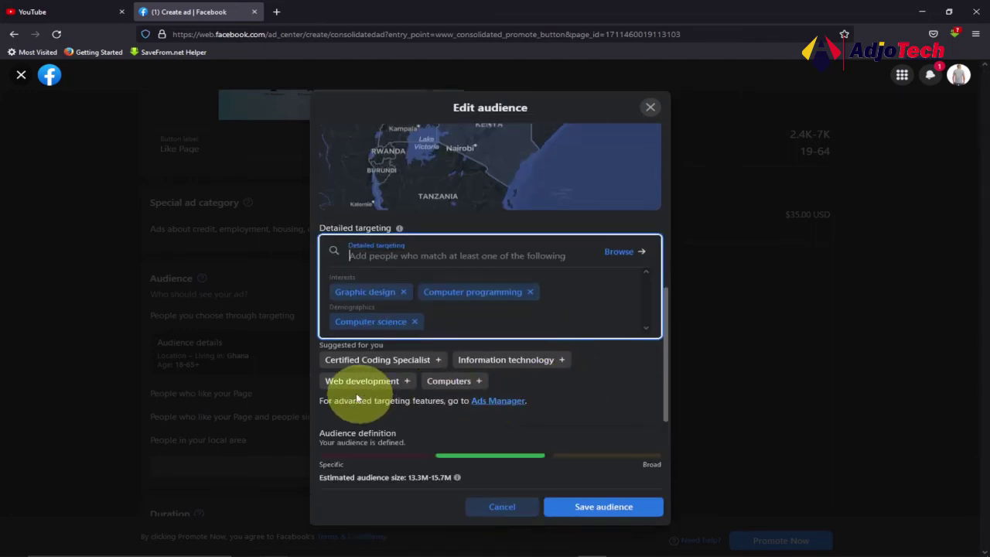
click(408, 382)
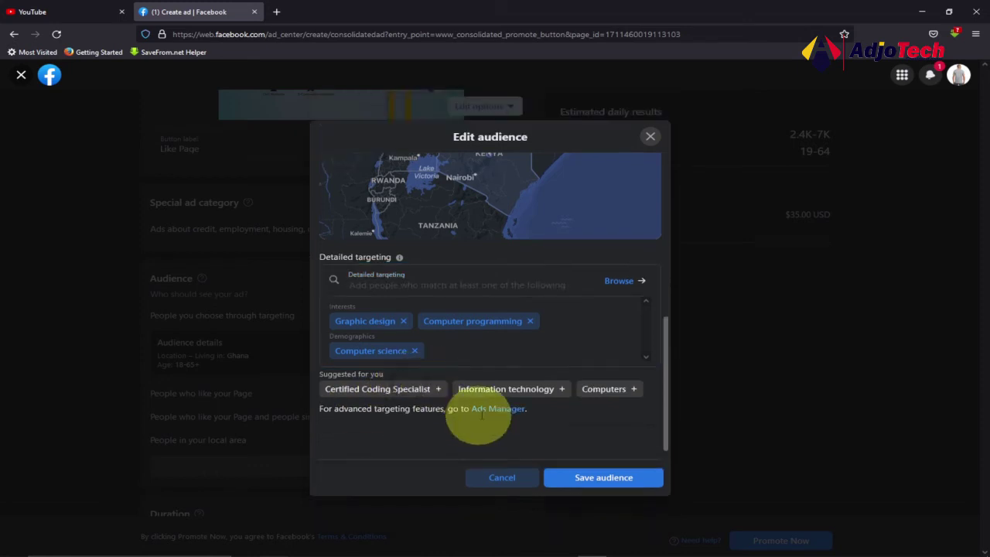
click(636, 394)
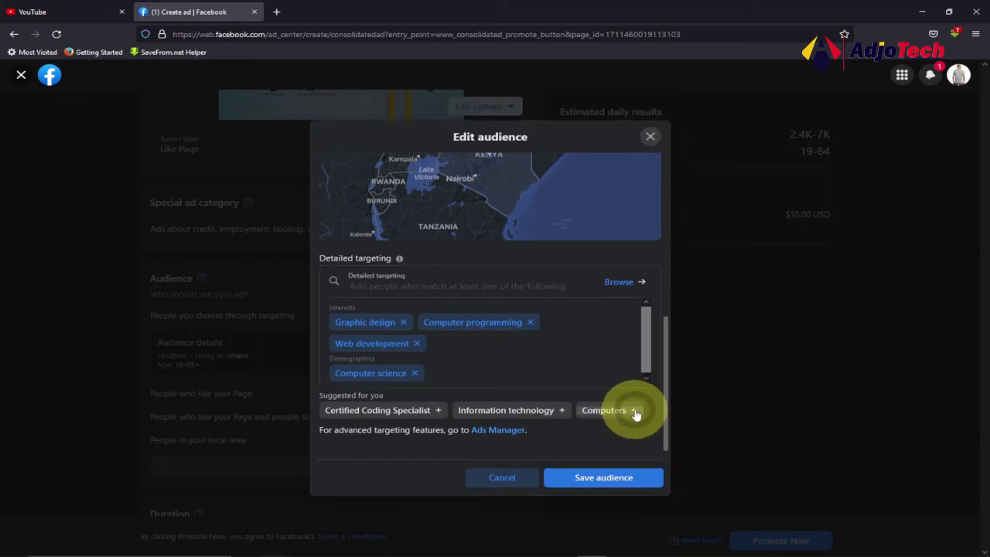
click(560, 382)
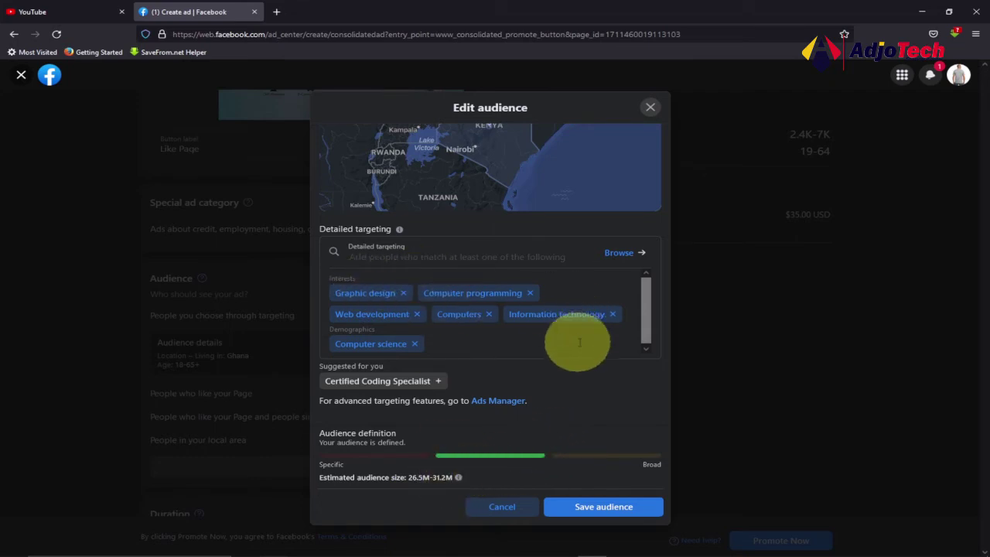
- Add the interest Web design to the detailed targeting and save the audience
drag(663, 327, 667, 311)
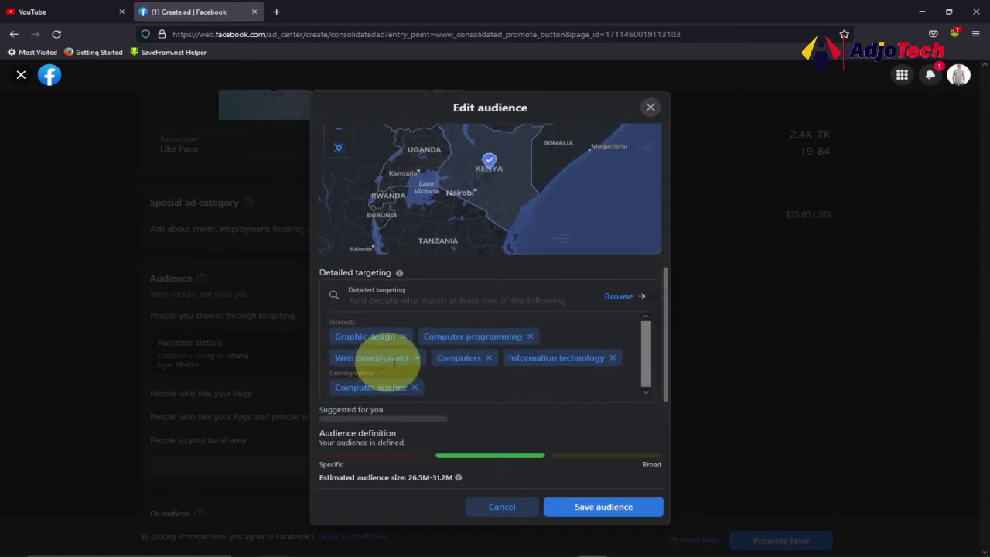
click(375, 303)
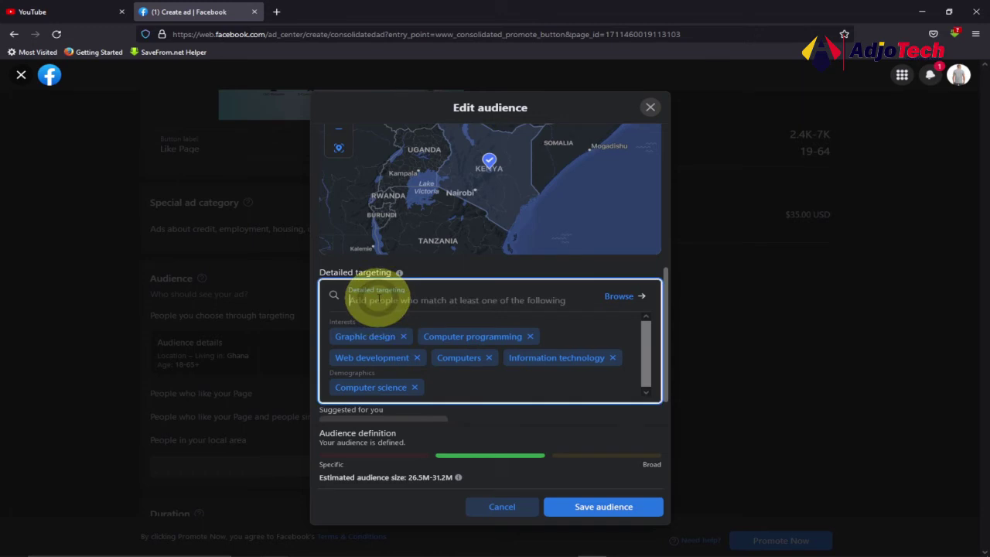
text(we)
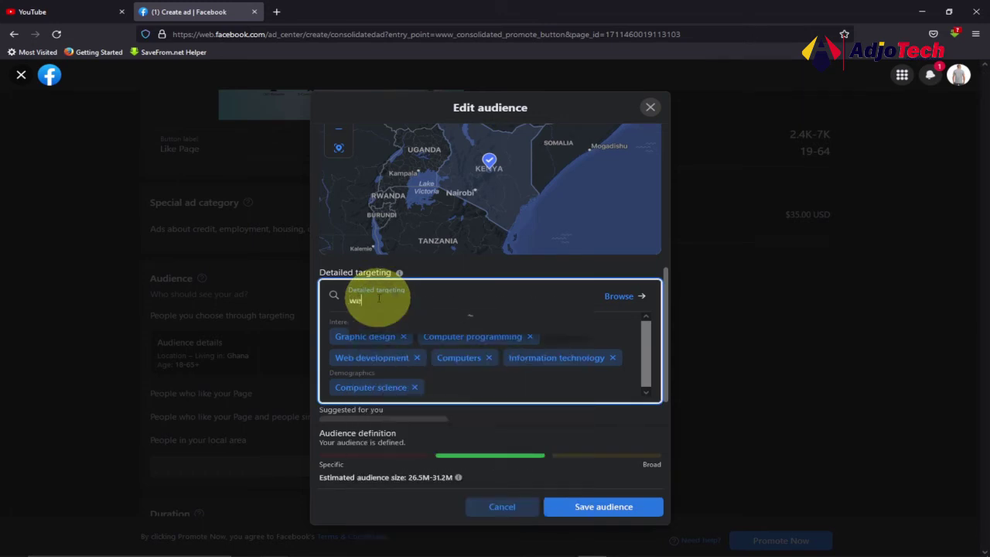
text(b)
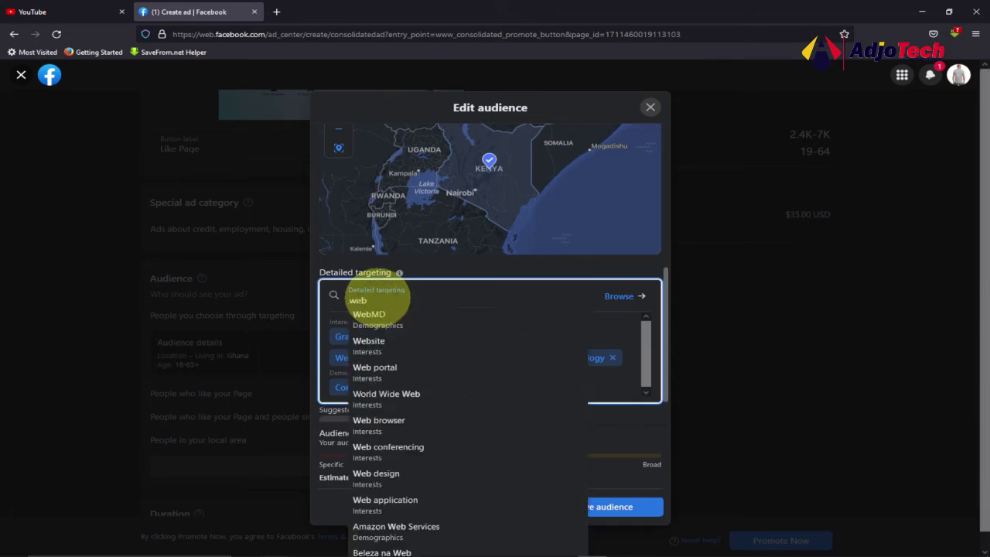
text( des)
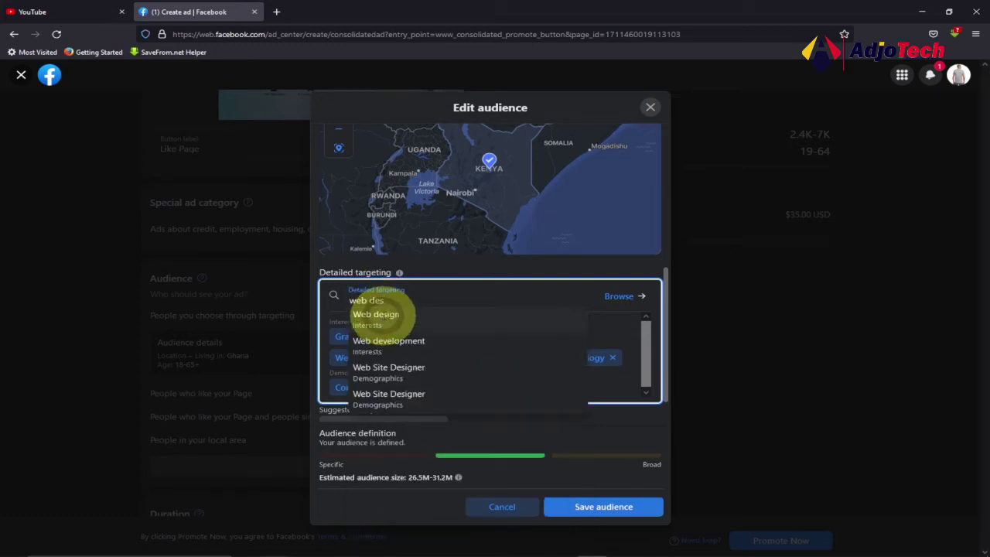
click(376, 314)
scroll(390, 325, down, 2)
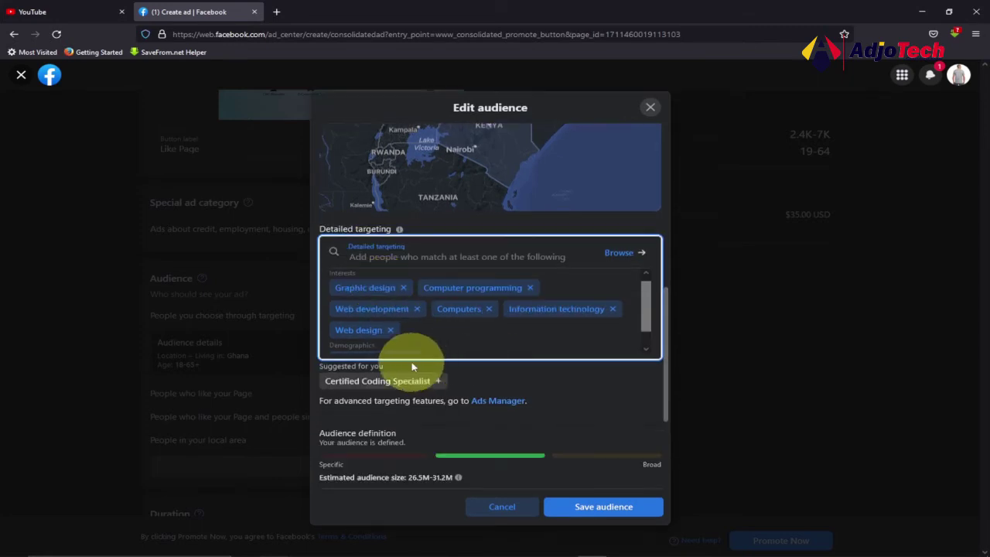
click(596, 508)
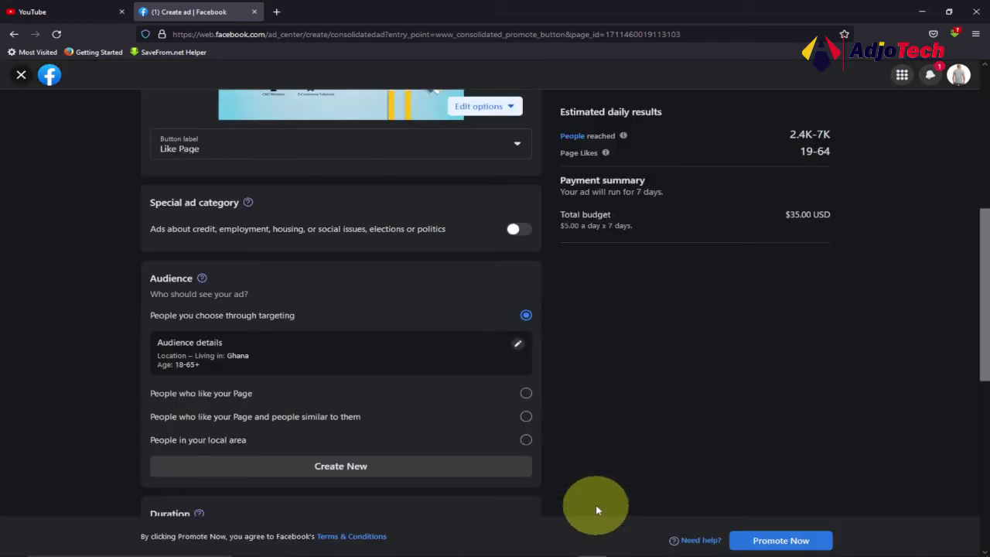
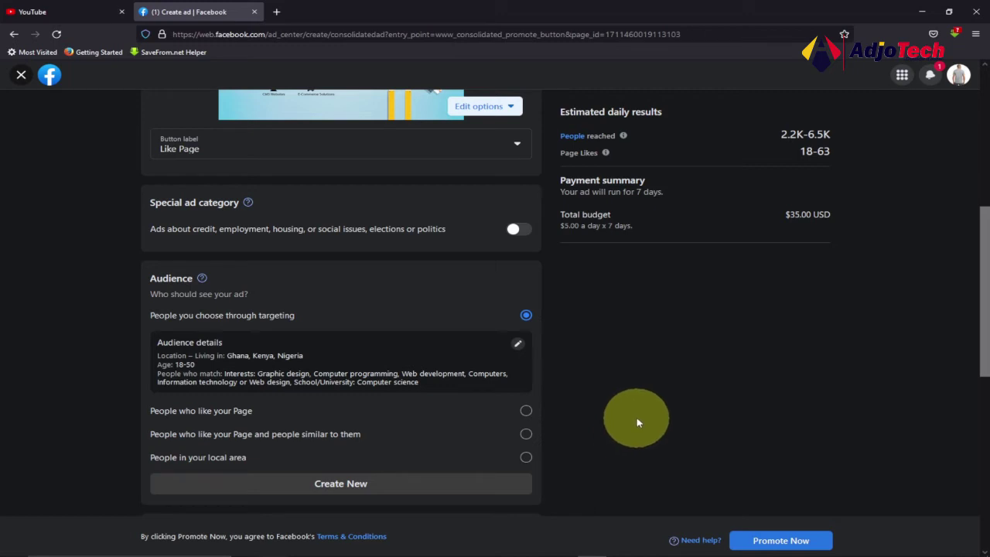
- Shorten the ad's duration to 5 days
scroll(638, 422, down, 3)
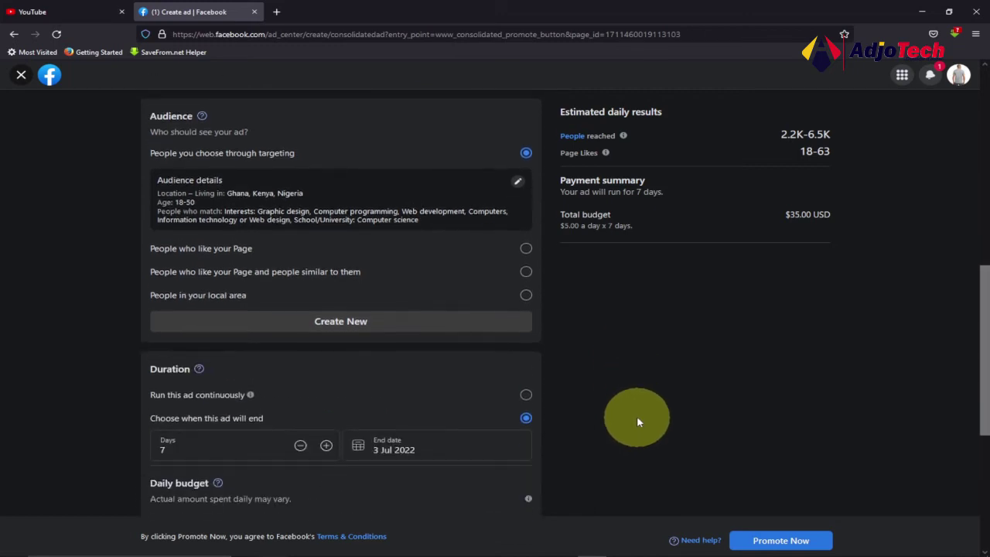
scroll(638, 418, down, 2)
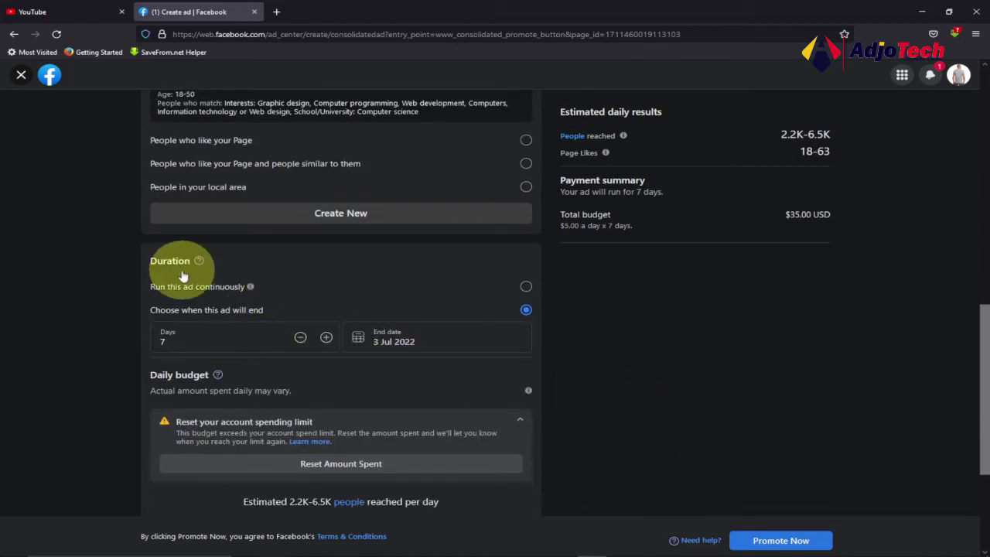
click(301, 338)
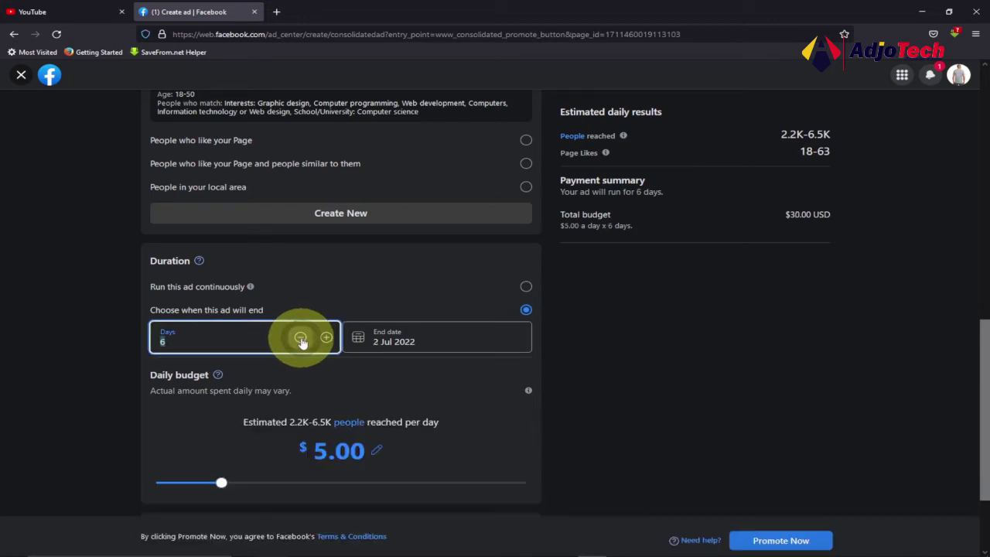
click(301, 338)
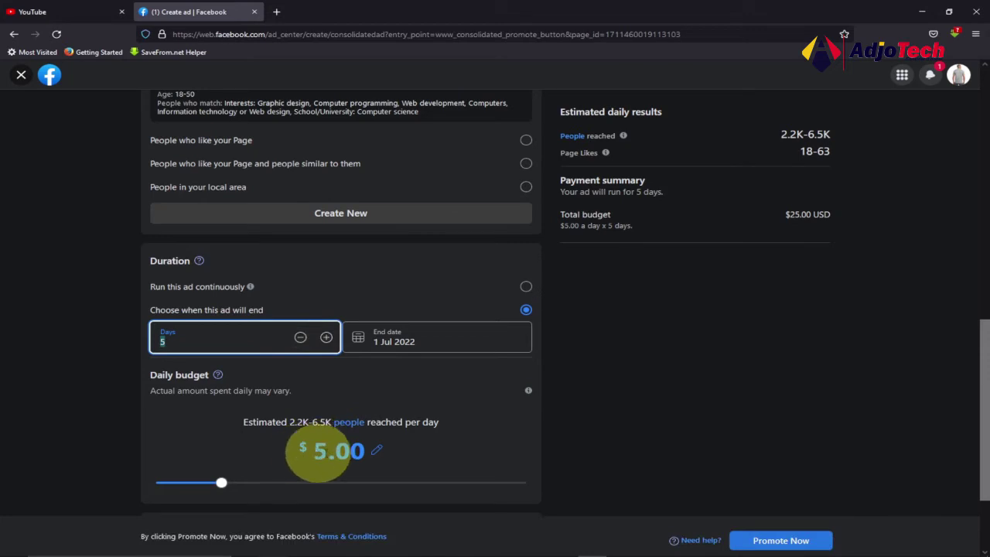
- Review the ad creative, audience details, estimated daily results and payment summary
scroll(762, 384, up, 4)
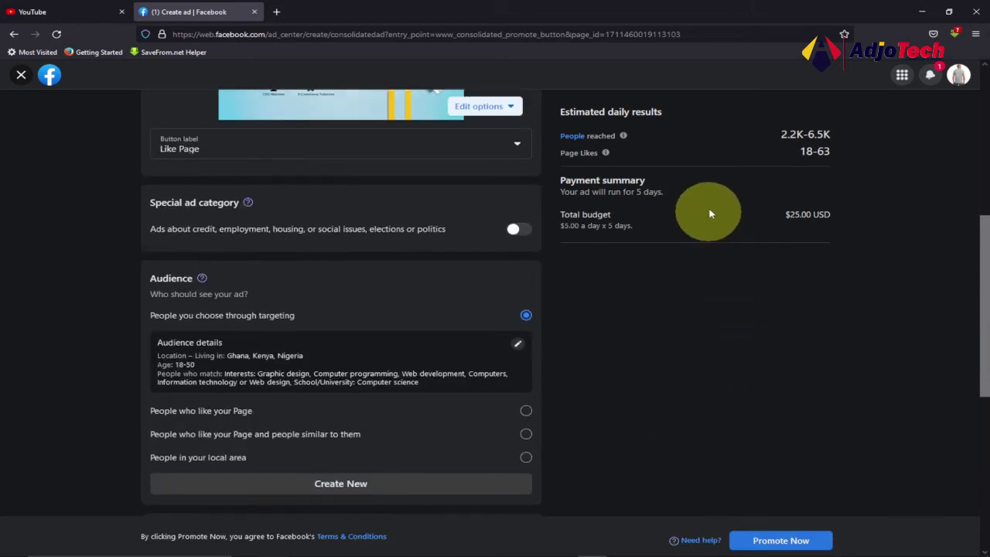
scroll(897, 252, up, 2)
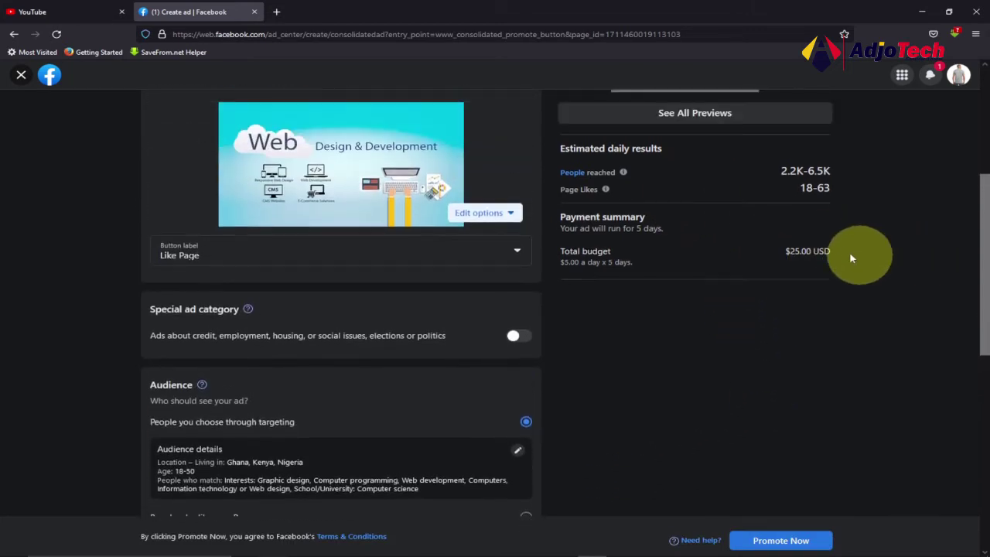
scroll(763, 327, down, 5)
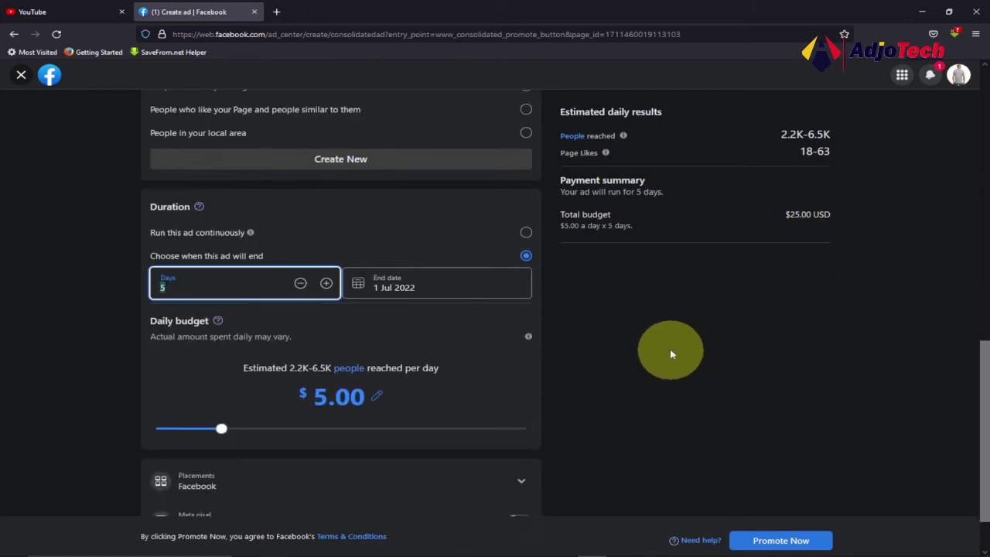
scroll(670, 354, down, 1)
scroll(907, 300, up, 4)
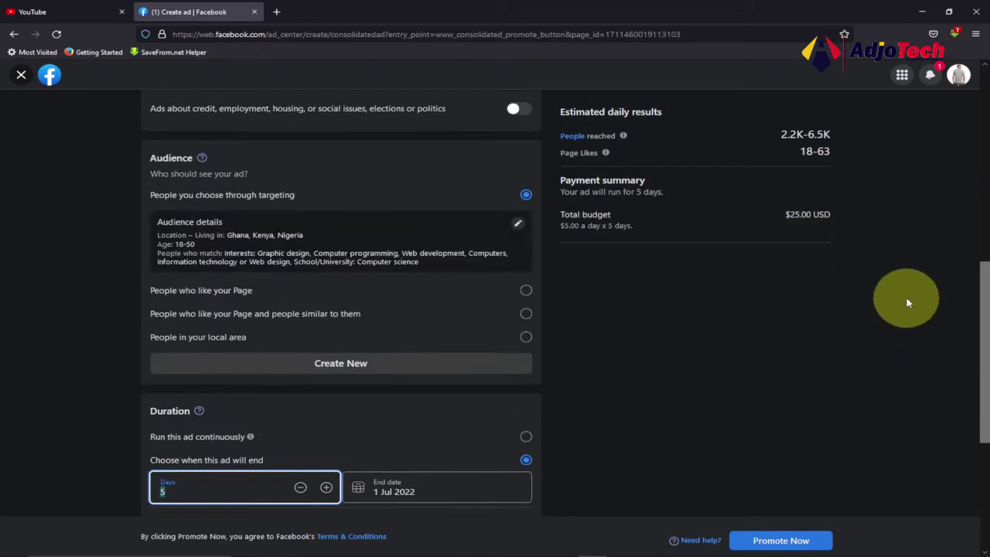
scroll(907, 300, up, 5)
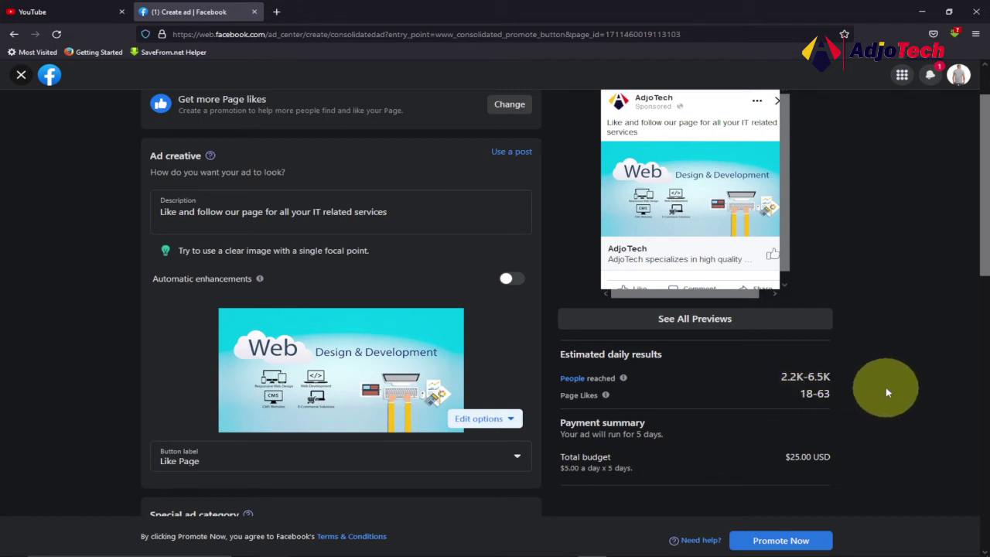
scroll(886, 387, down, 2)
scroll(887, 389, down, 2)
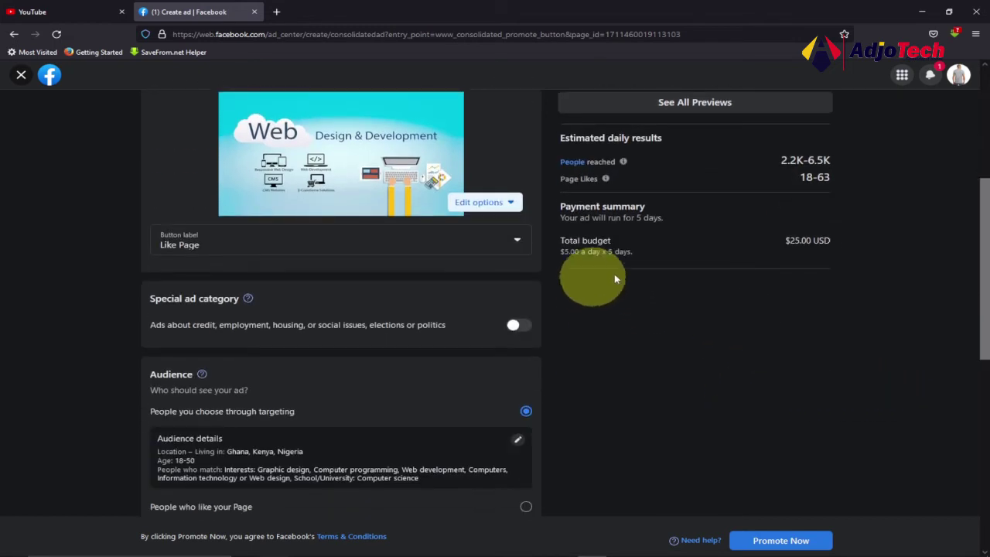
- Set the ad's daily budget to $2.00
scroll(611, 367, down, 3)
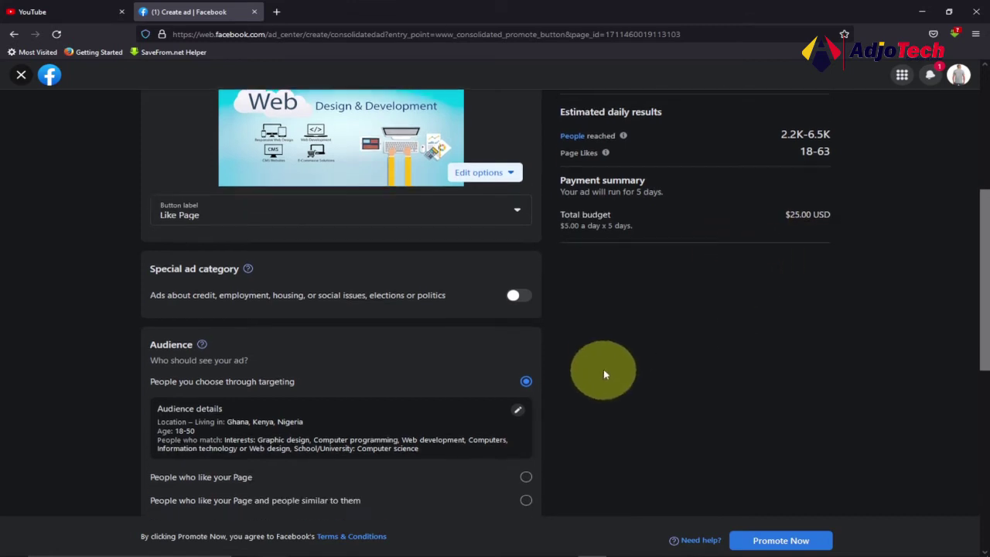
scroll(542, 369, down, 3)
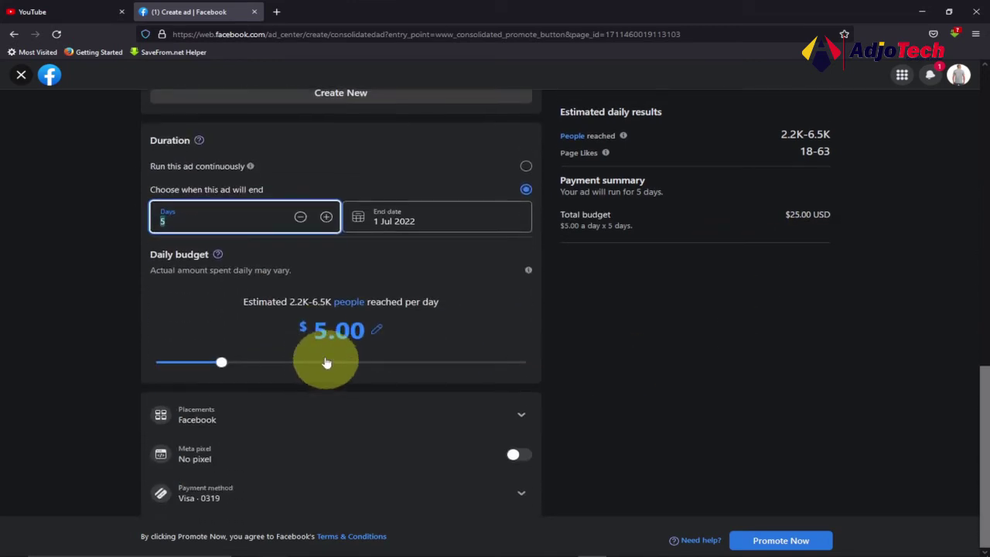
click(333, 330)
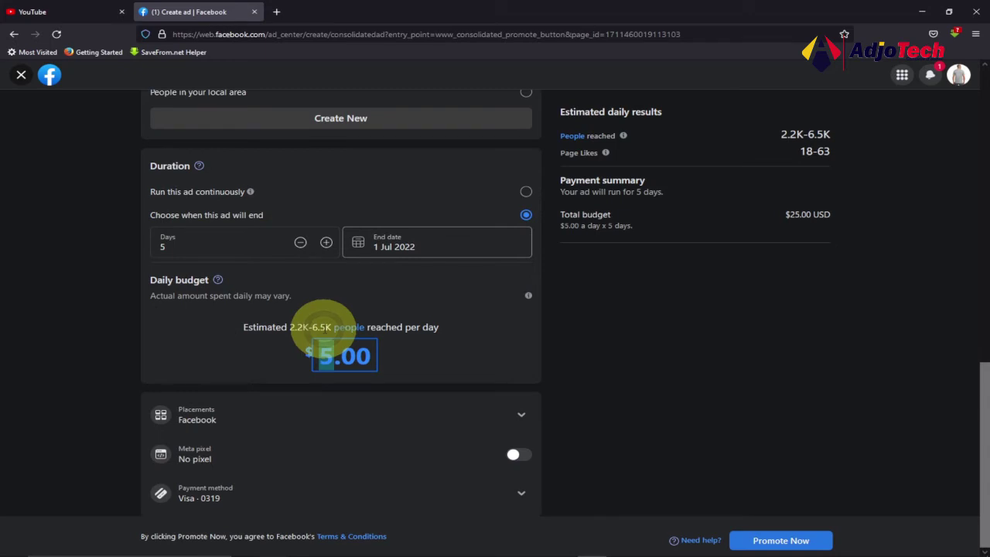
text(2)
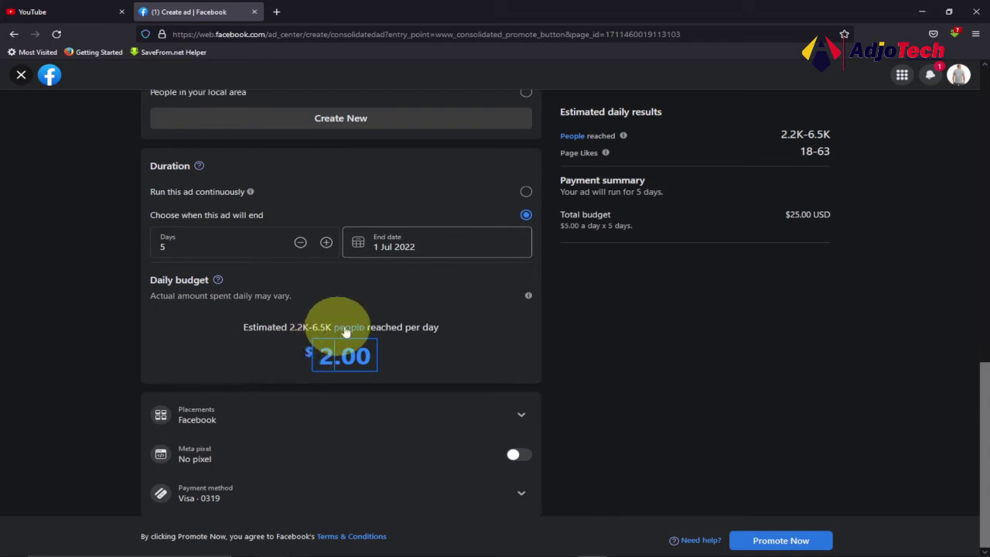
click(577, 365)
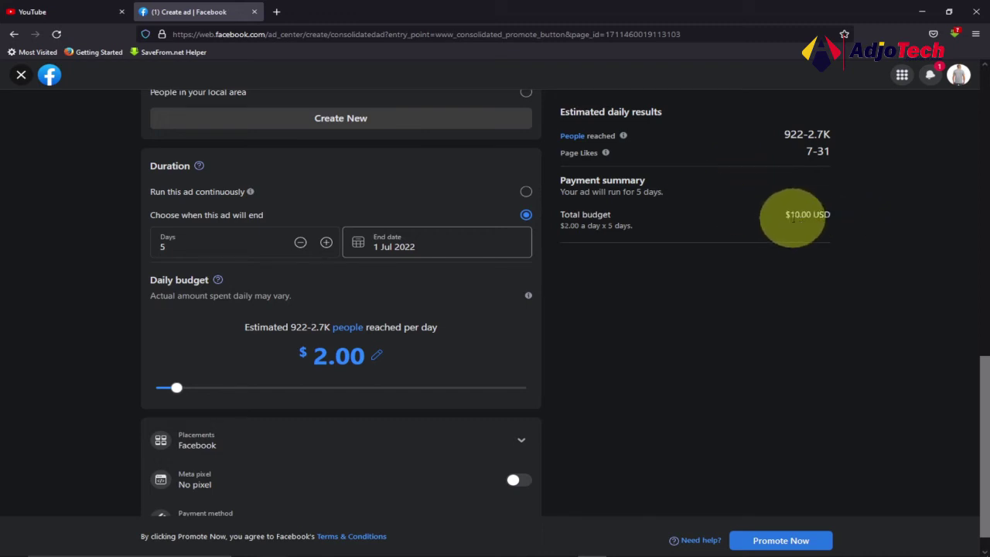
- Check which platforms are available under the ad's placements, keeping the Facebook placement
scroll(829, 361, down, 1)
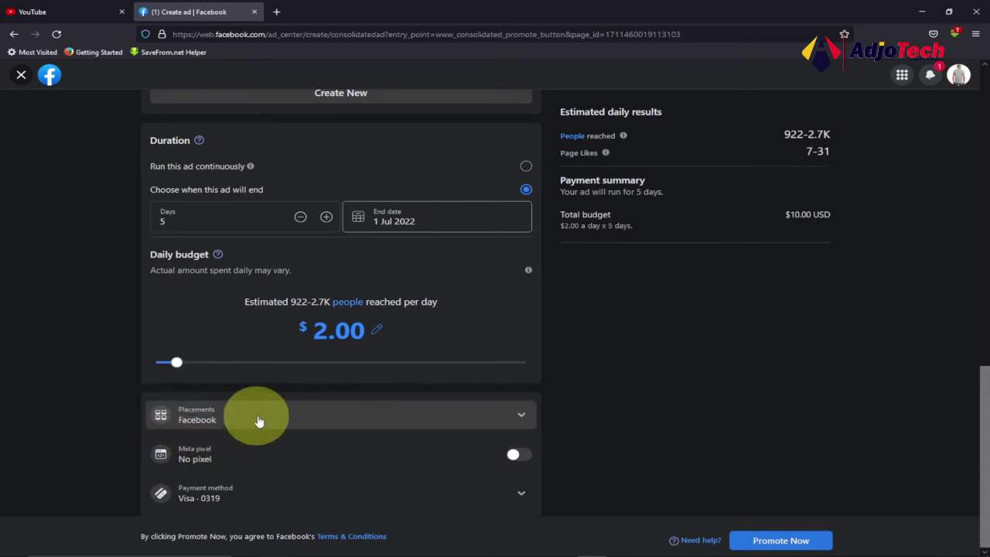
click(523, 418)
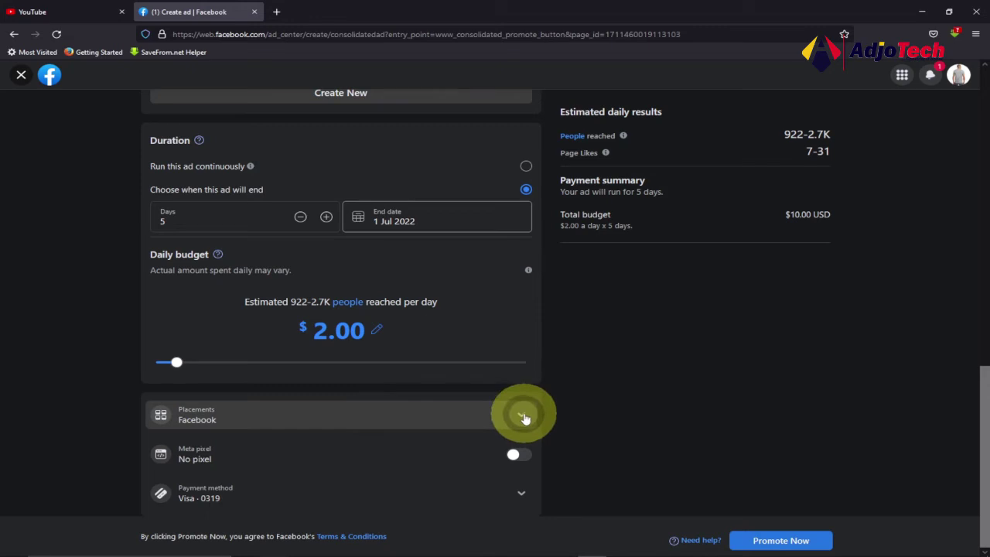
scroll(663, 420, down, 1)
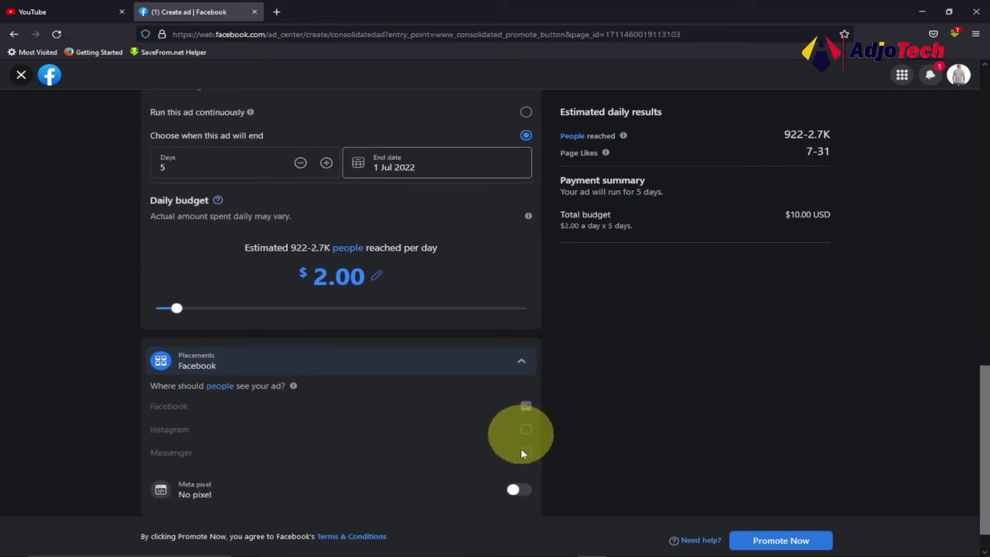
click(520, 364)
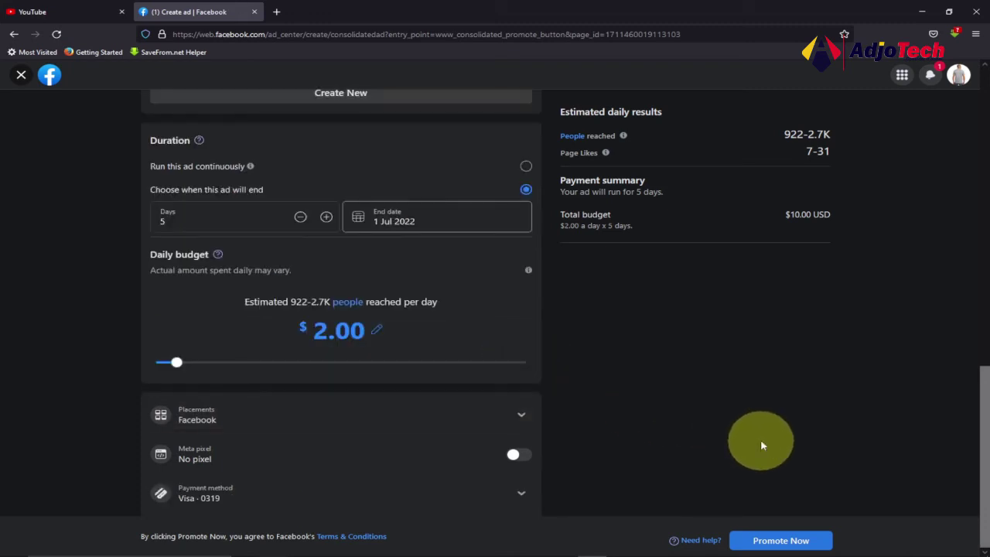
- Submit the Page promotion ad and go to the Ad Centre to see its status
click(790, 544)
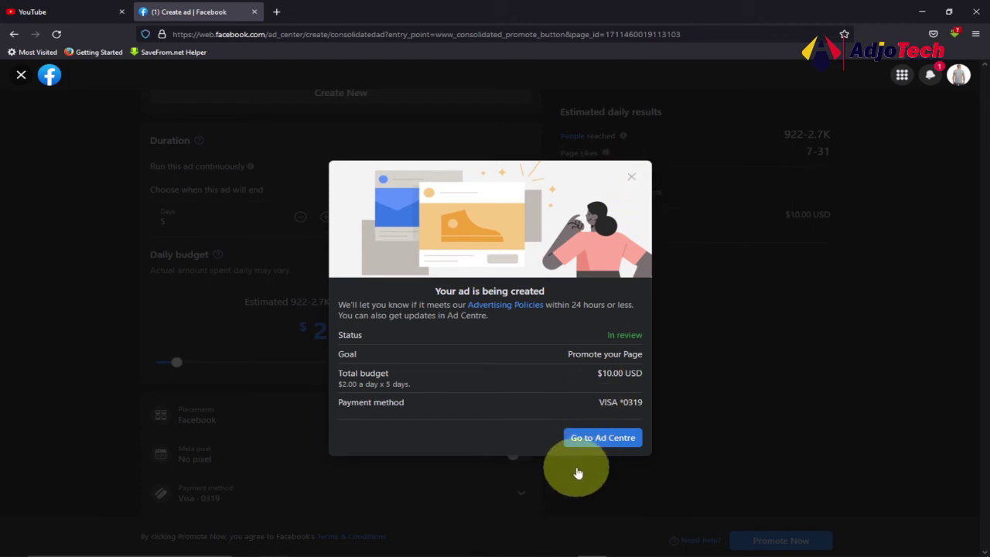
click(598, 439)
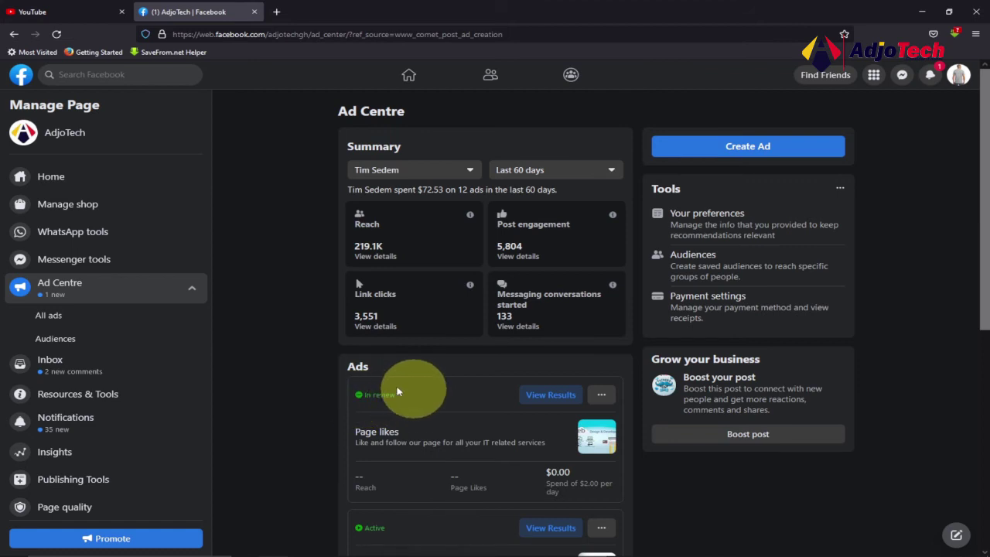
- Go to Ads Manager from the Facebook home page, open the [26/06/2022] Promoting AdjoTech campaign for editing and review its settings
click(410, 81)
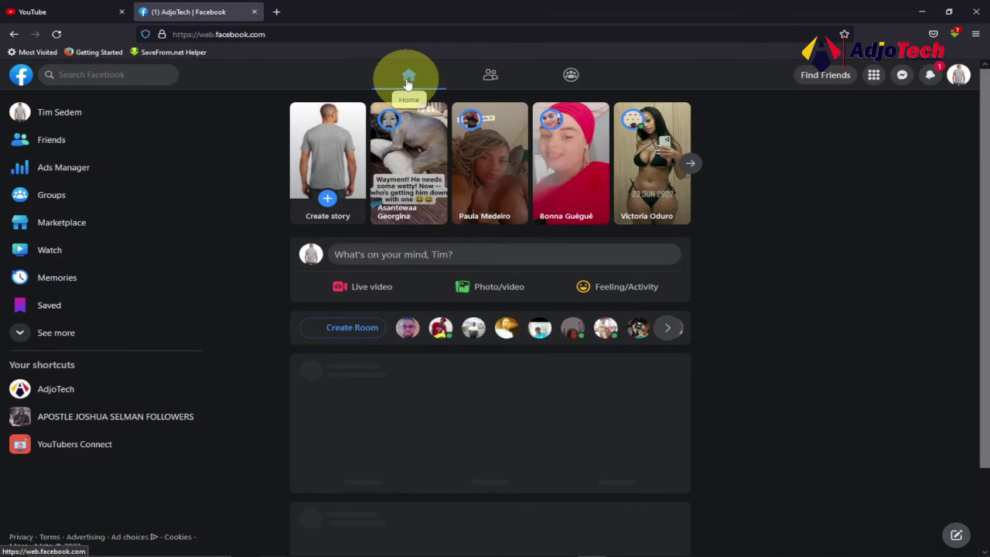
scroll(287, 325, down, 5)
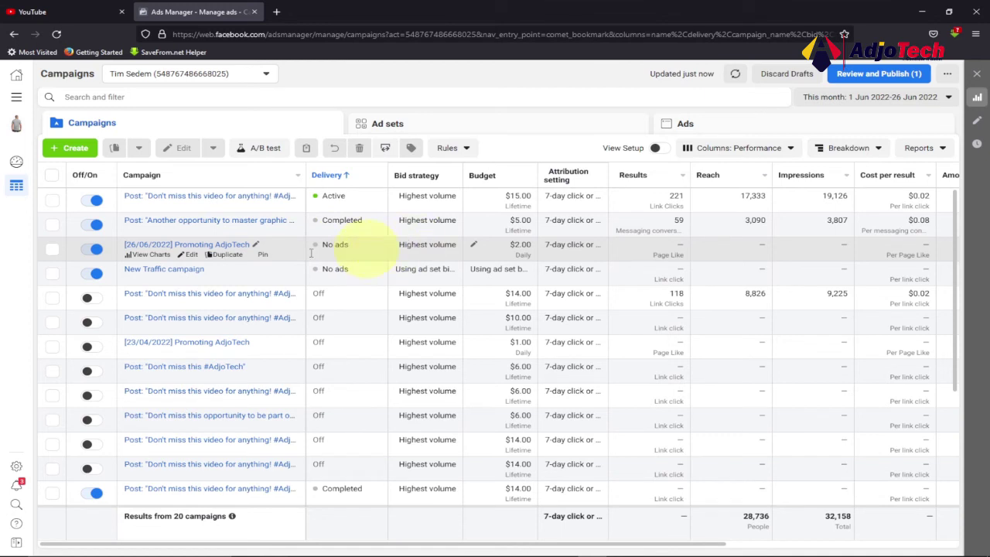
click(191, 256)
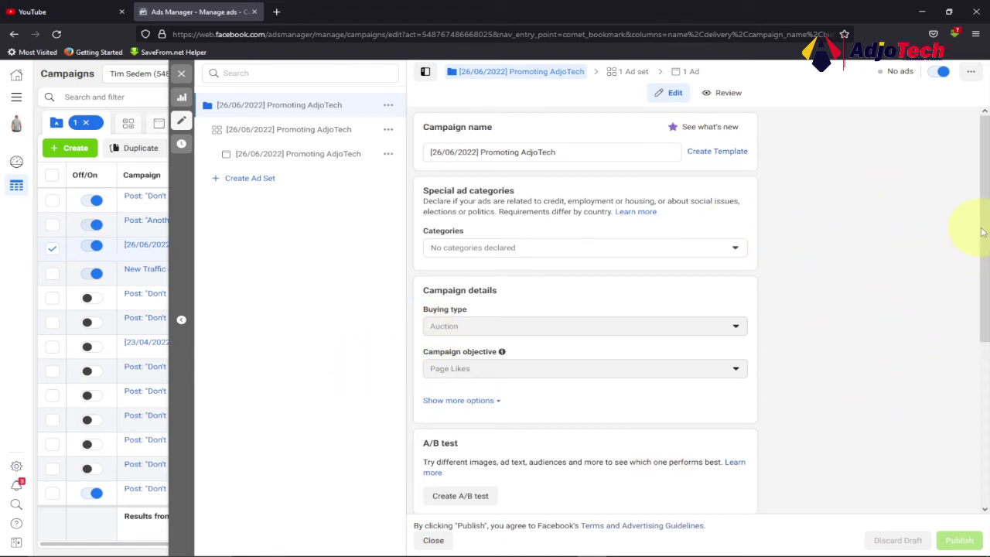
drag(984, 240, 972, 425)
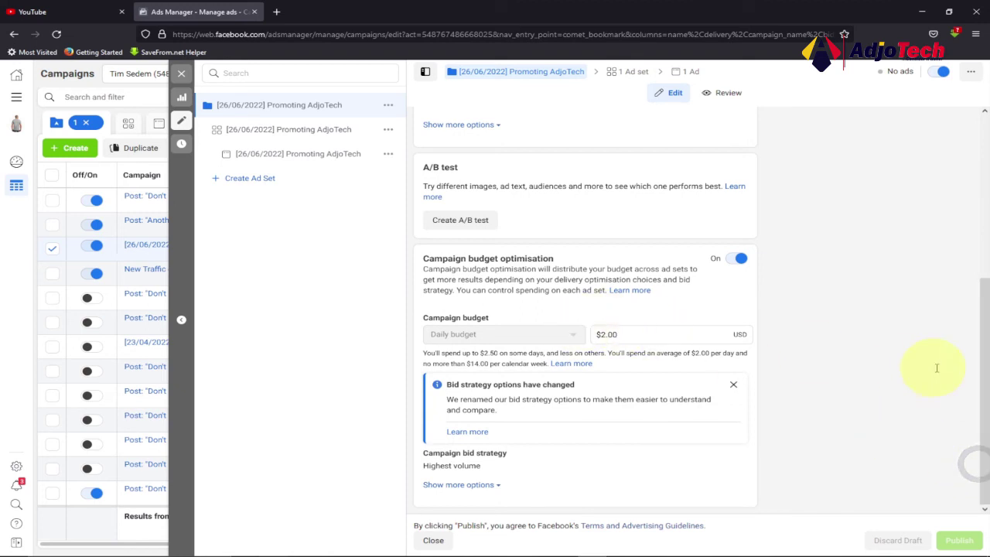
drag(972, 283, 981, 116)
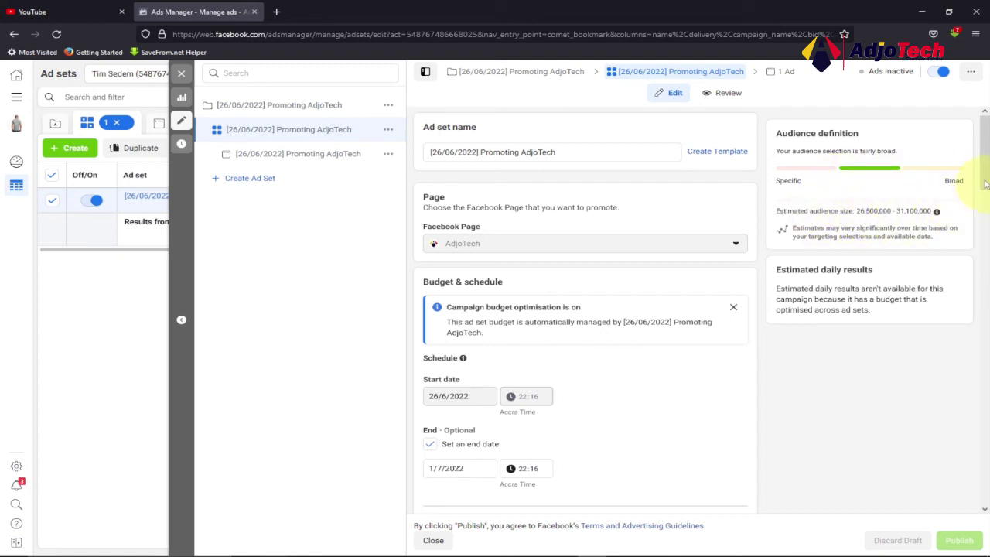
- In the [26/06/2022] Promoting AdjoTech ad set, switch the placements to Automatic placements (recommended) and publish the edit
drag(985, 181, 981, 280)
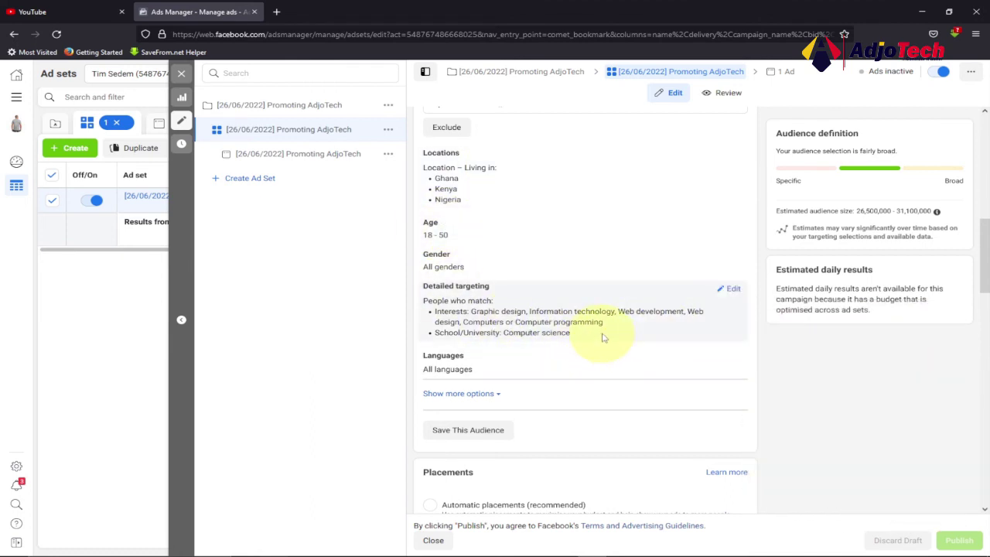
drag(981, 262, 983, 298)
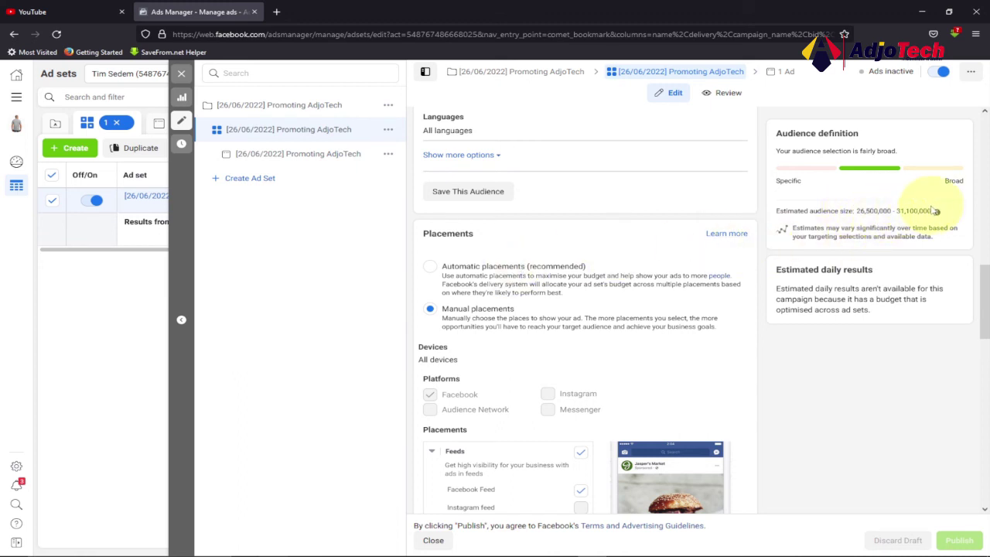
click(431, 268)
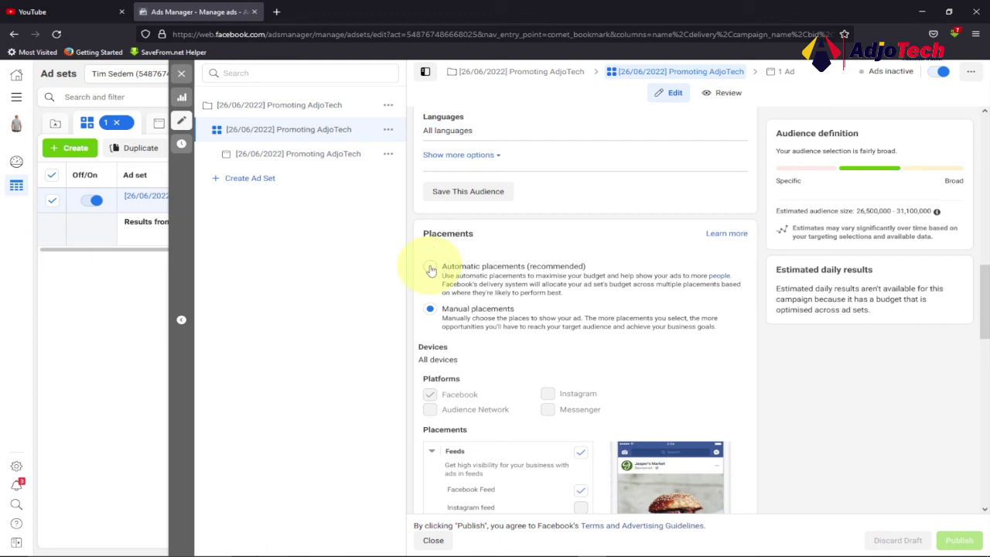
click(431, 269)
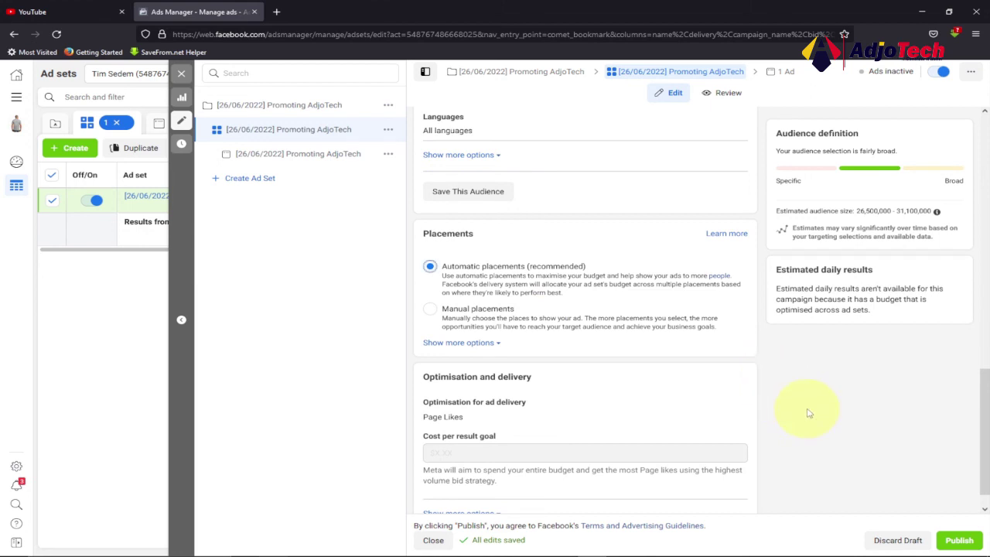
scroll(809, 414, down, 1)
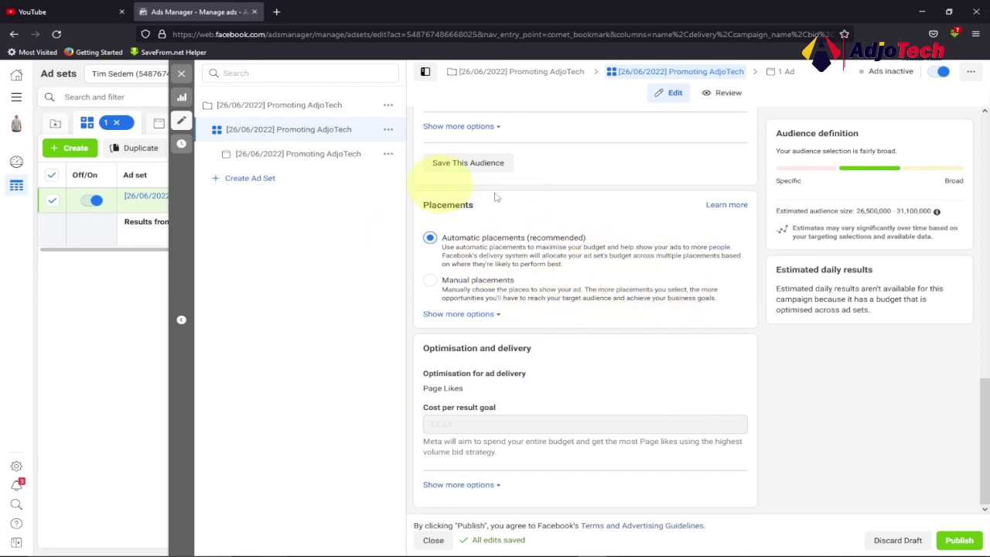
click(959, 542)
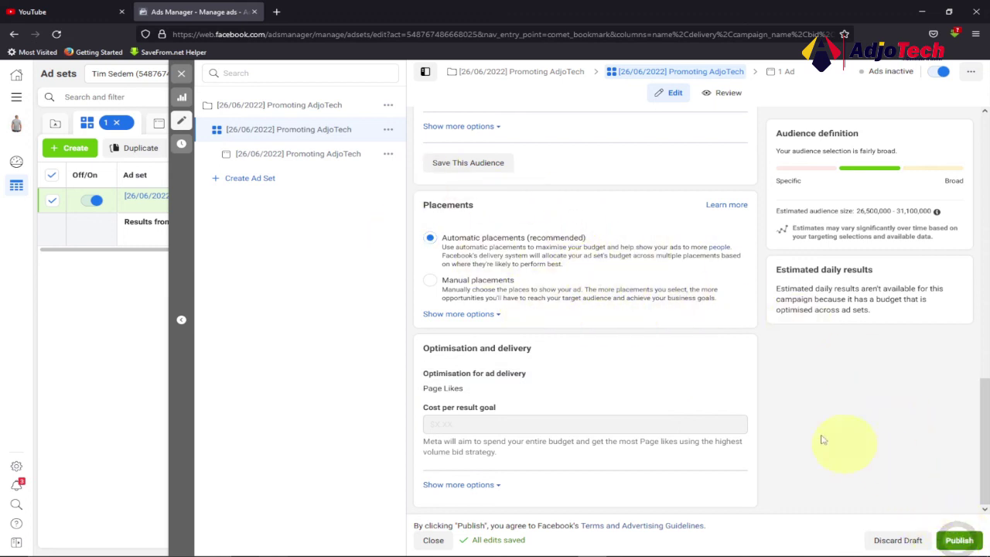